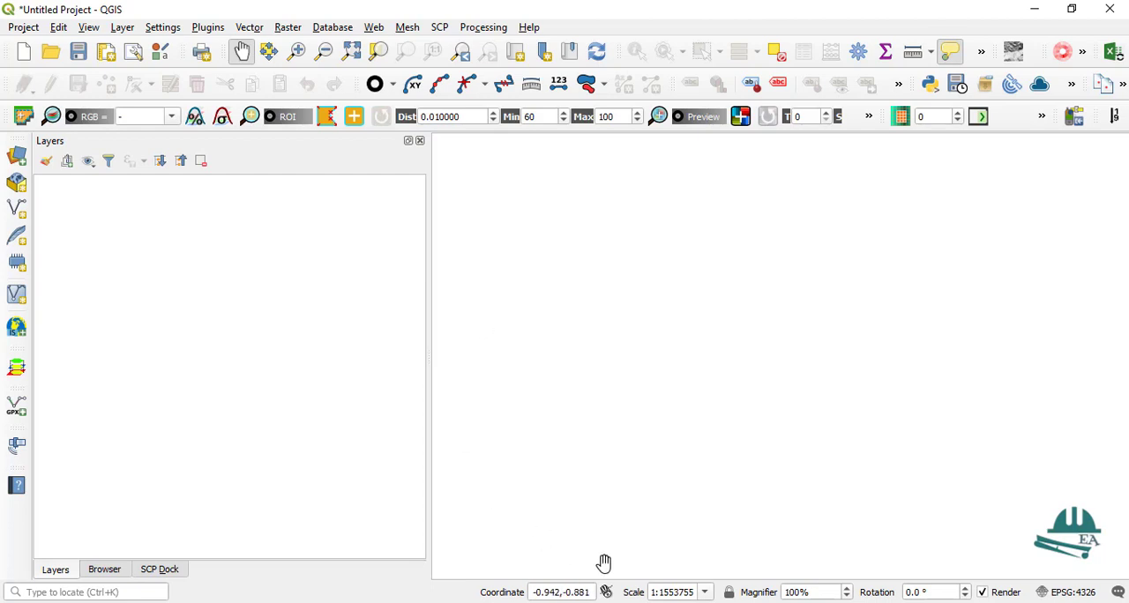
# Step: Show the contents of the 2019_Mar_24 folder in the project's file browser
pyautogui.click(617, 601)
pyautogui.click(104, 569)
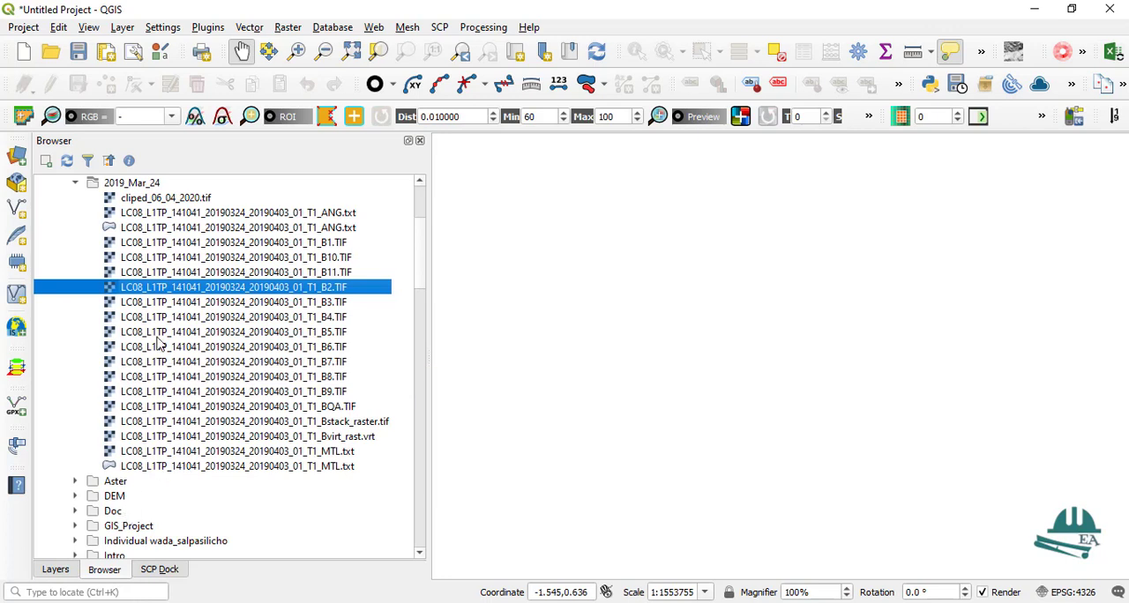
pyautogui.click(18, 159)
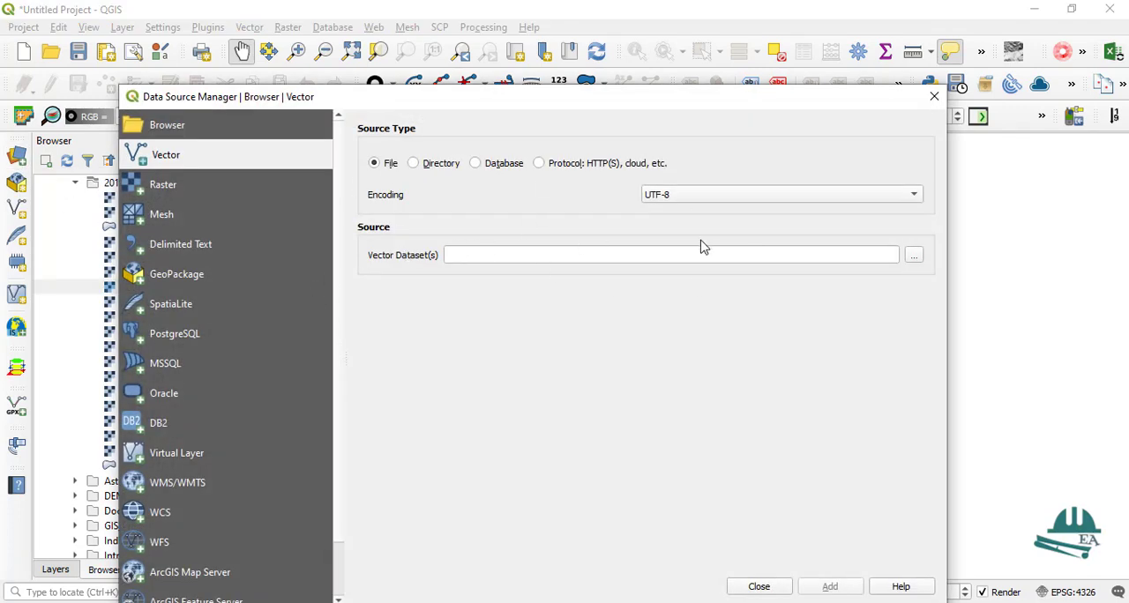
pyautogui.click(168, 187)
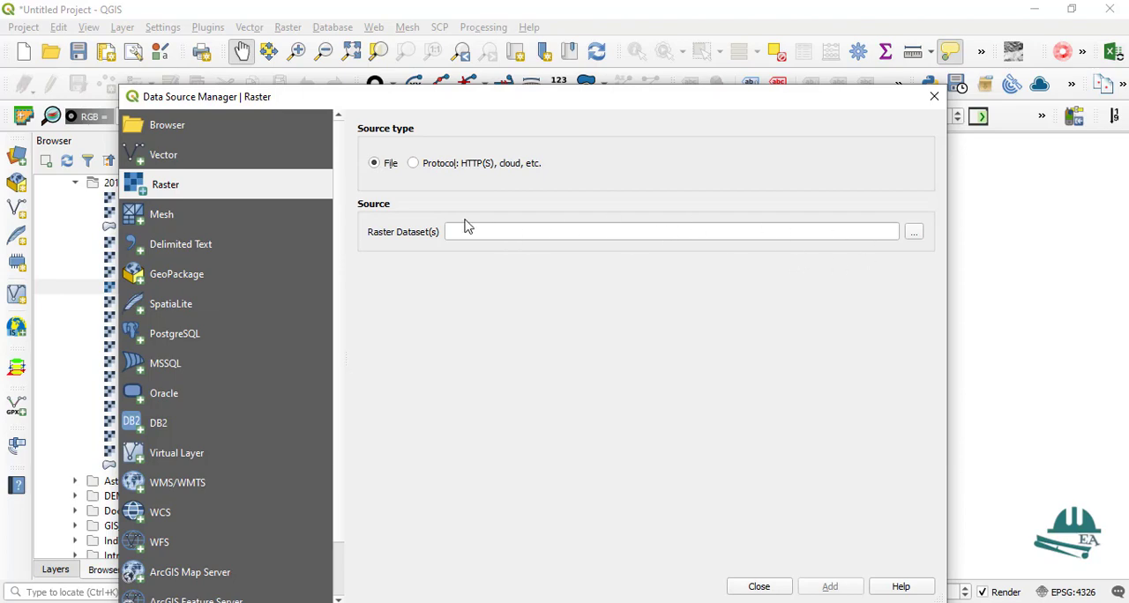
pyautogui.click(935, 96)
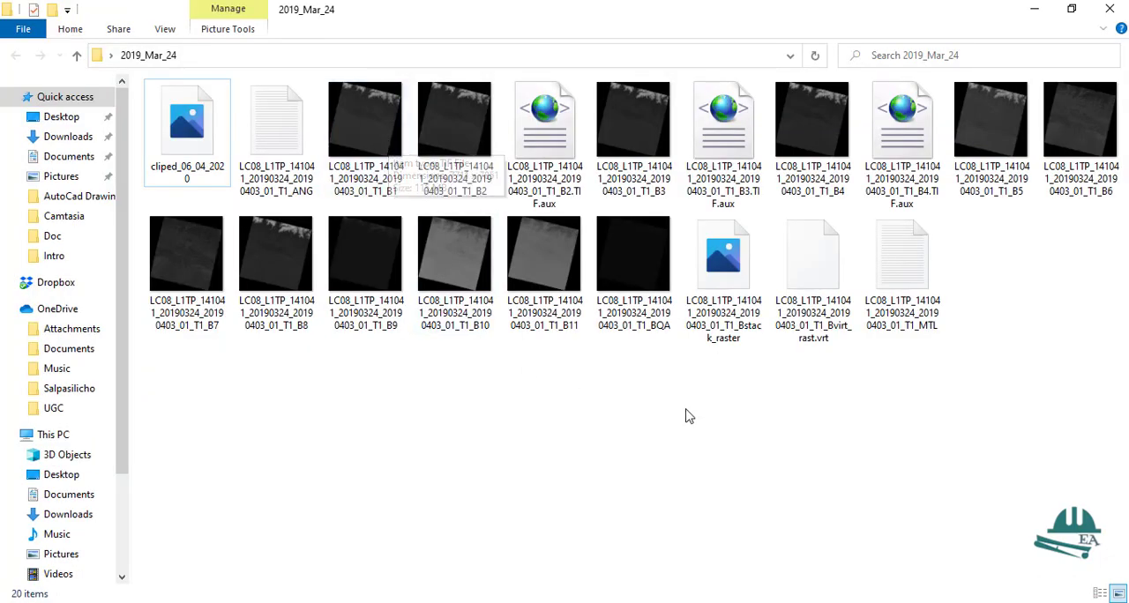
pyautogui.click(1033, 9)
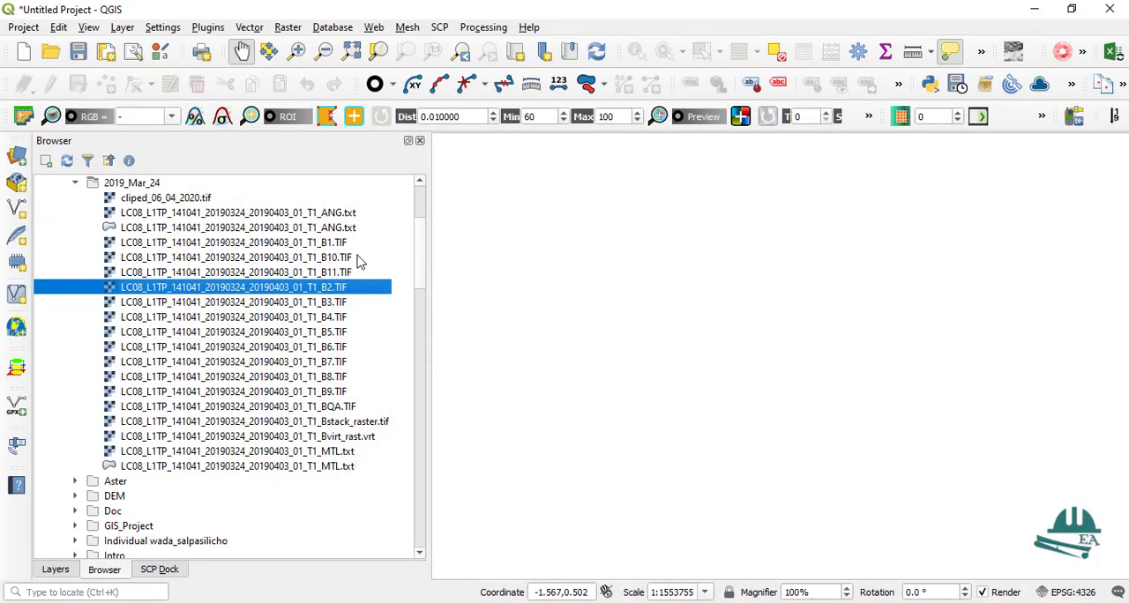
# Step: Add the Landsat 8 band files B1 through B11 from the 2019_Mar_24 folder to the map and show the layer list
pyautogui.click(126, 247)
pyautogui.keyDown('shift'); pyautogui.click(233, 390); pyautogui.keyUp('shift')
pyautogui.moveTo(236, 300); pyautogui.dragTo(703, 310)
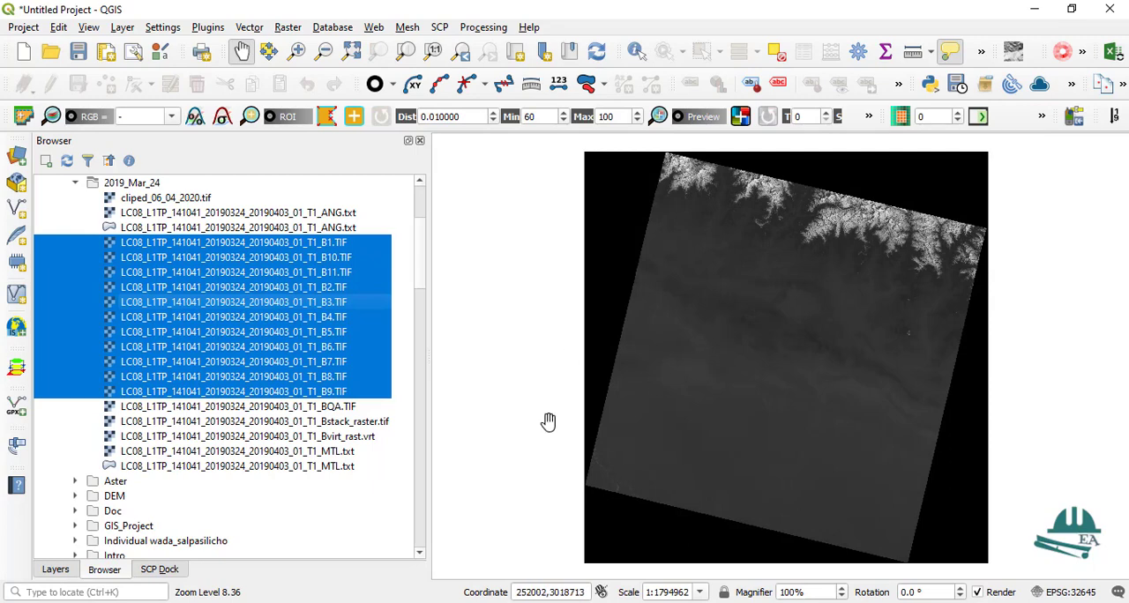
pyautogui.click(55, 569)
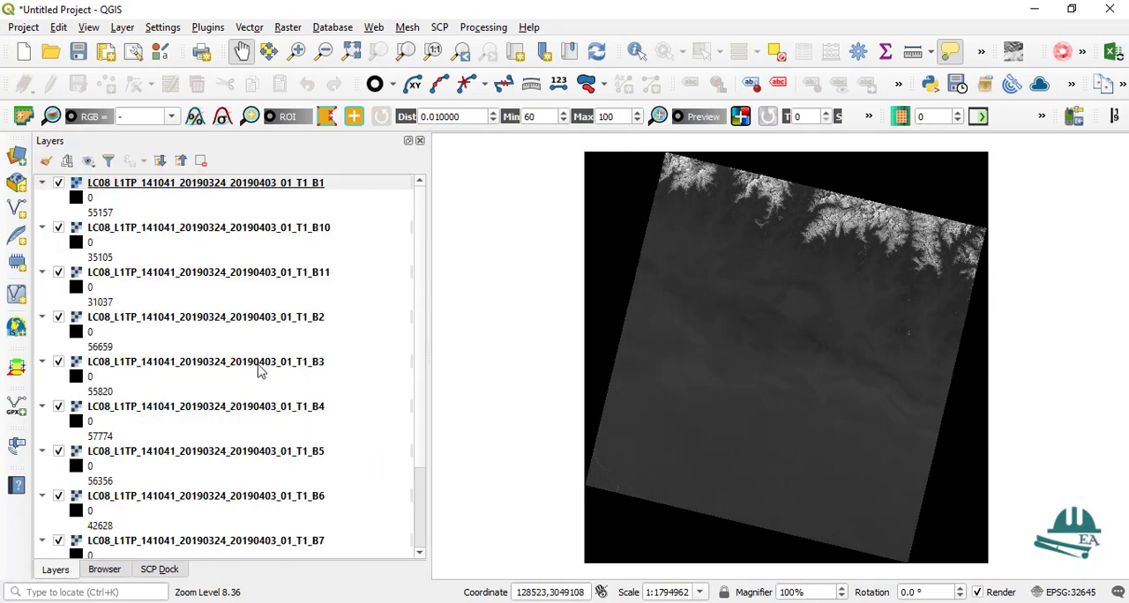
# Step: Hide all raster layers, then make only the B1 band layer visible and view its full extent
pyautogui.scroll(1, 778, 291)
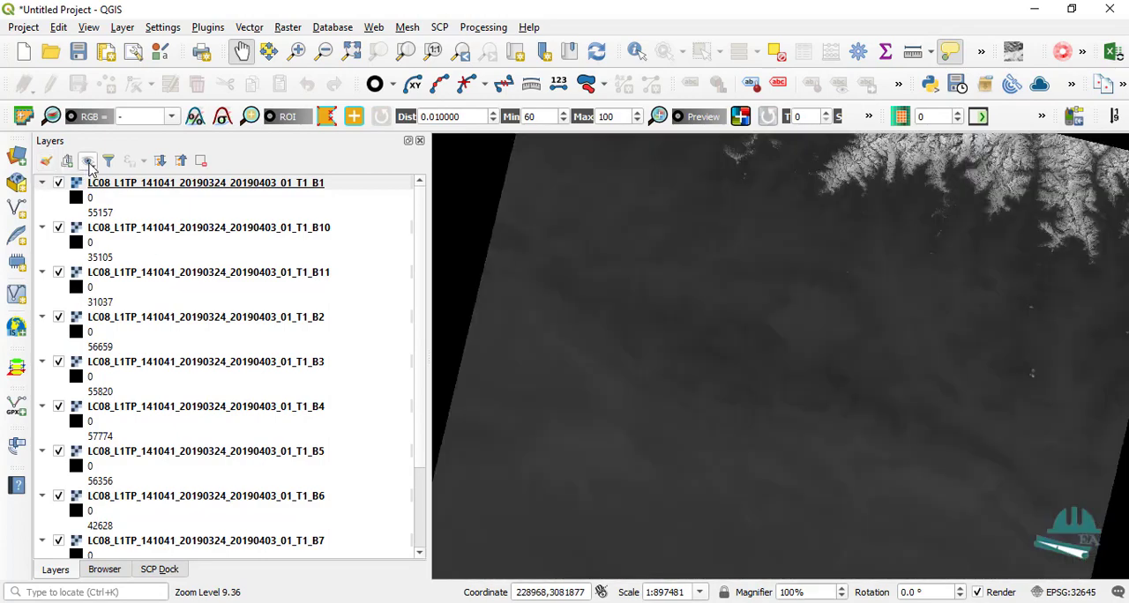
pyautogui.click(89, 162)
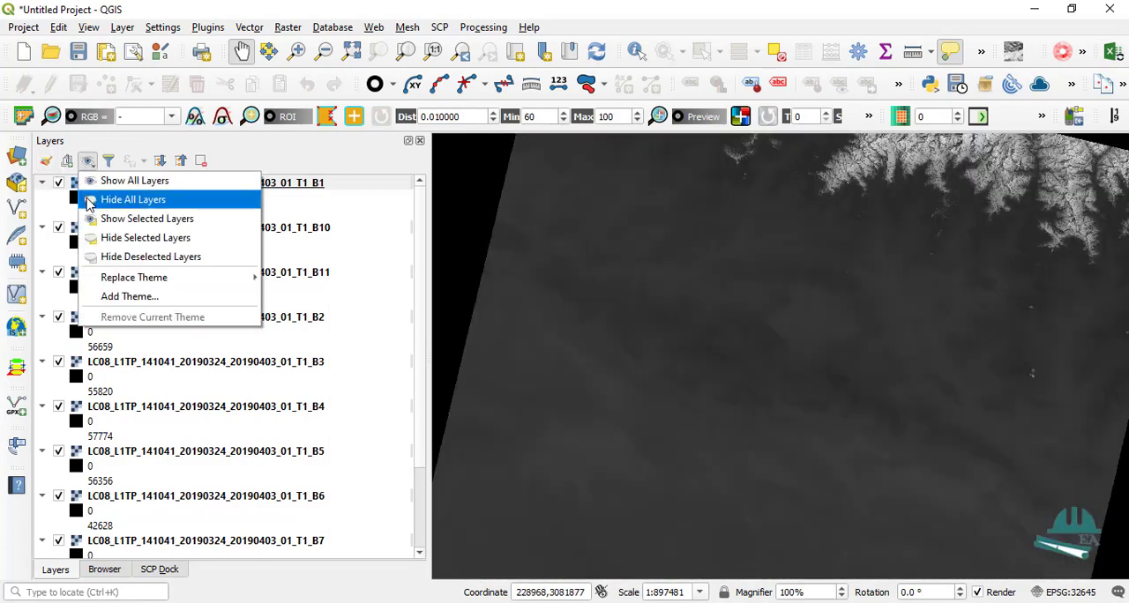
pyautogui.click(133, 199)
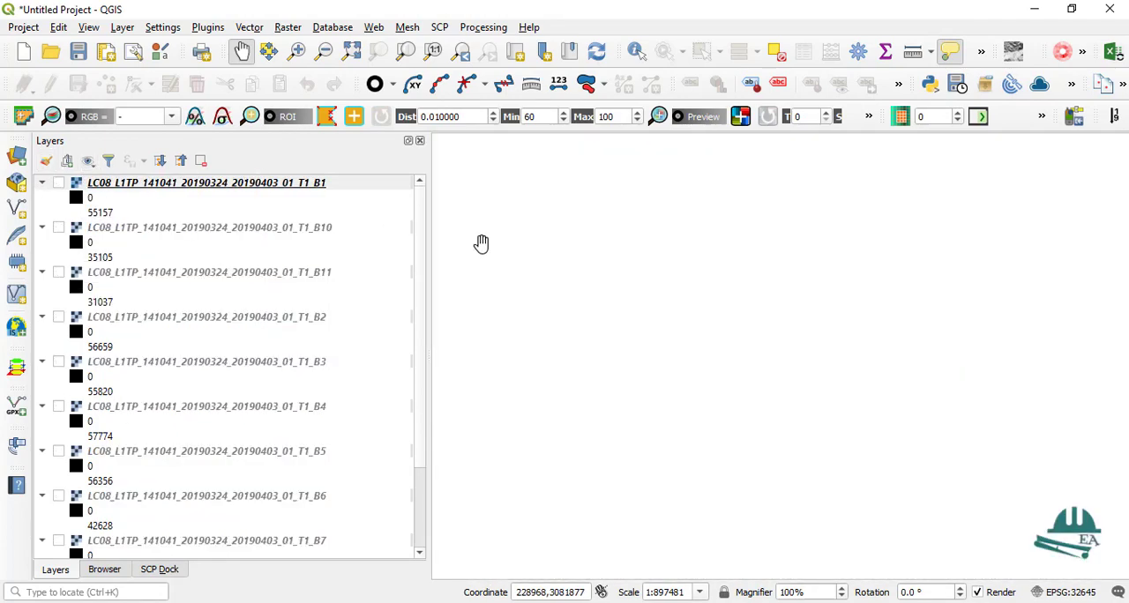
pyautogui.click(59, 183)
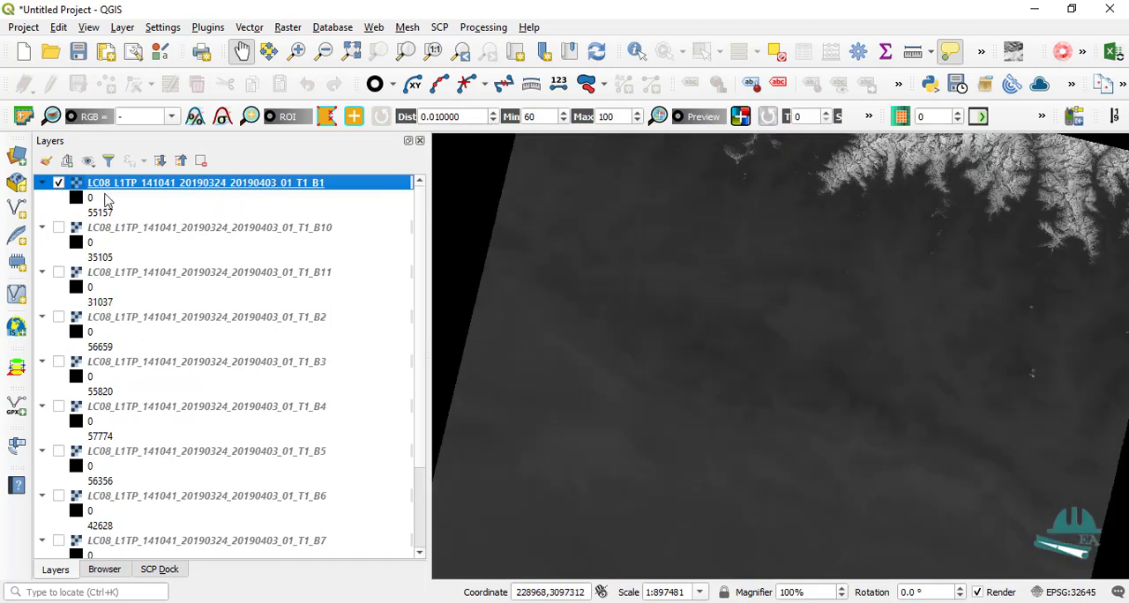
pyautogui.scroll(-3, 791, 300)
pyautogui.scroll(3, 748, 306)
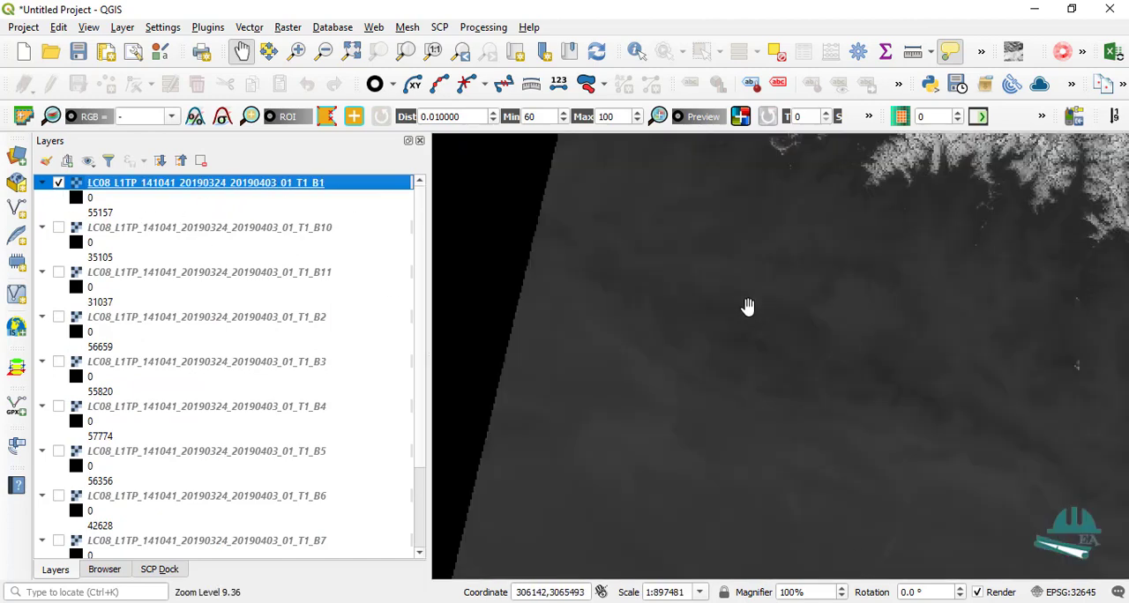
pyautogui.scroll(-1, 748, 306)
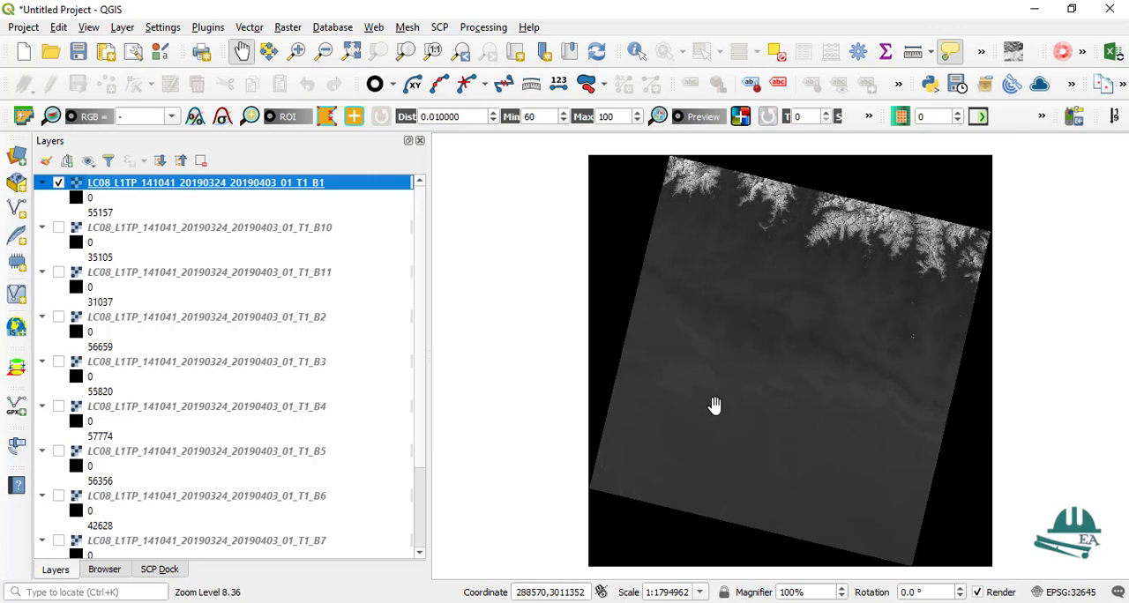
# Step: Open the band set settings of the Semi-Automatic Classification Plugin
pyautogui.click(439, 29)
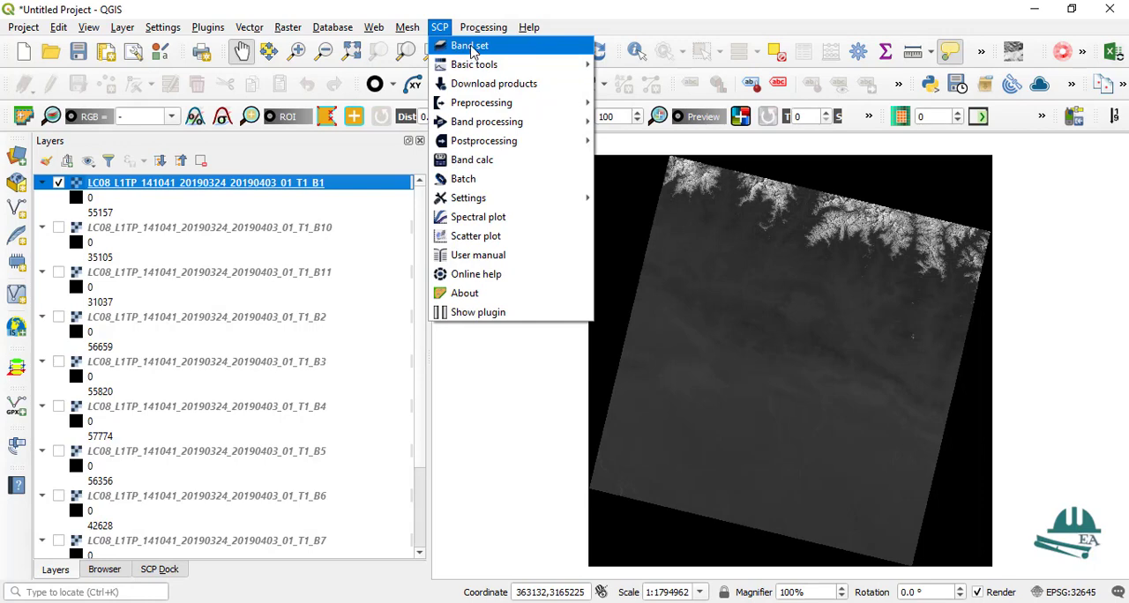
pyautogui.click(469, 46)
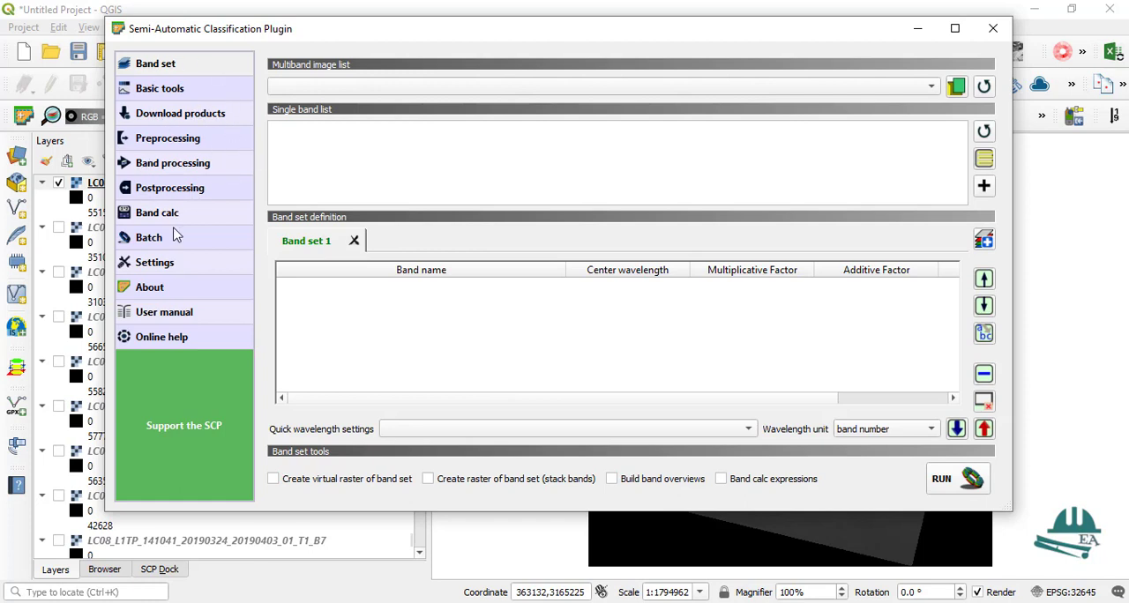
pyautogui.click(156, 120)
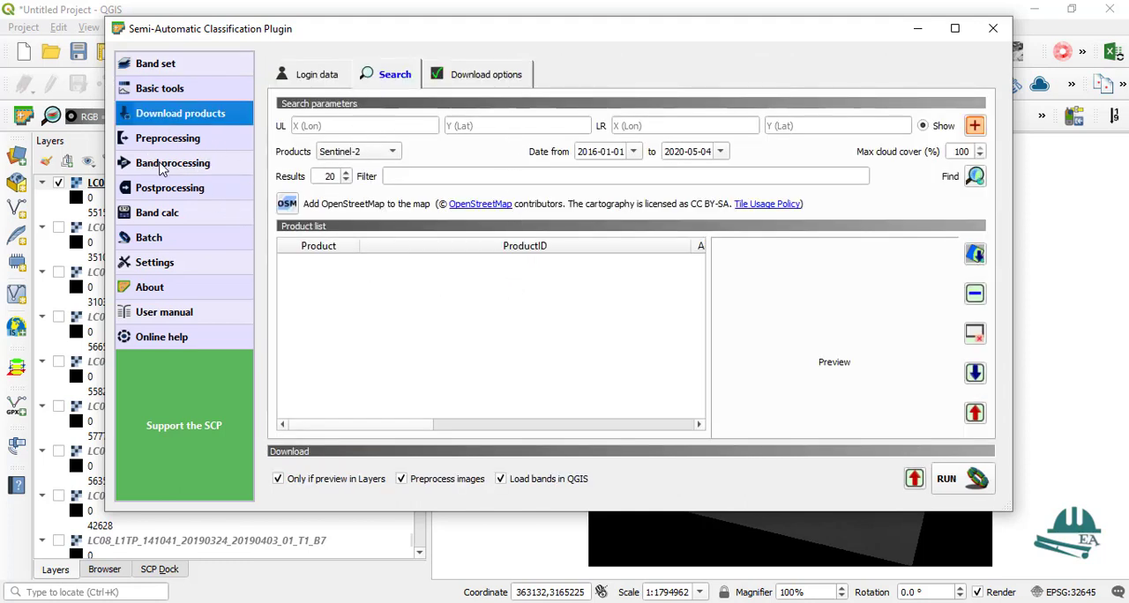
pyautogui.click(161, 166)
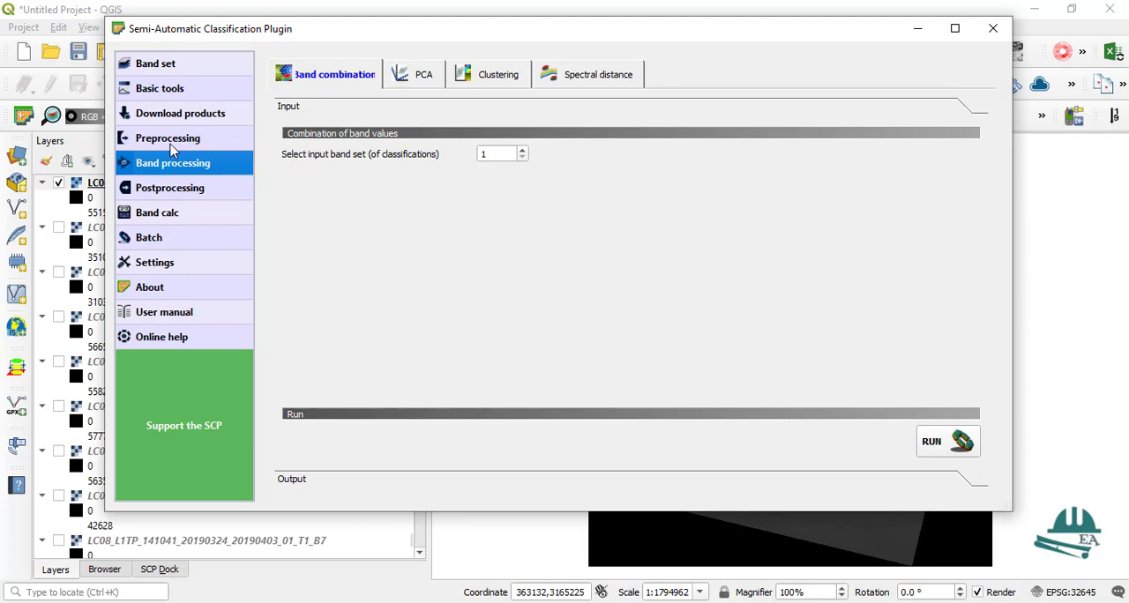
pyautogui.click(157, 66)
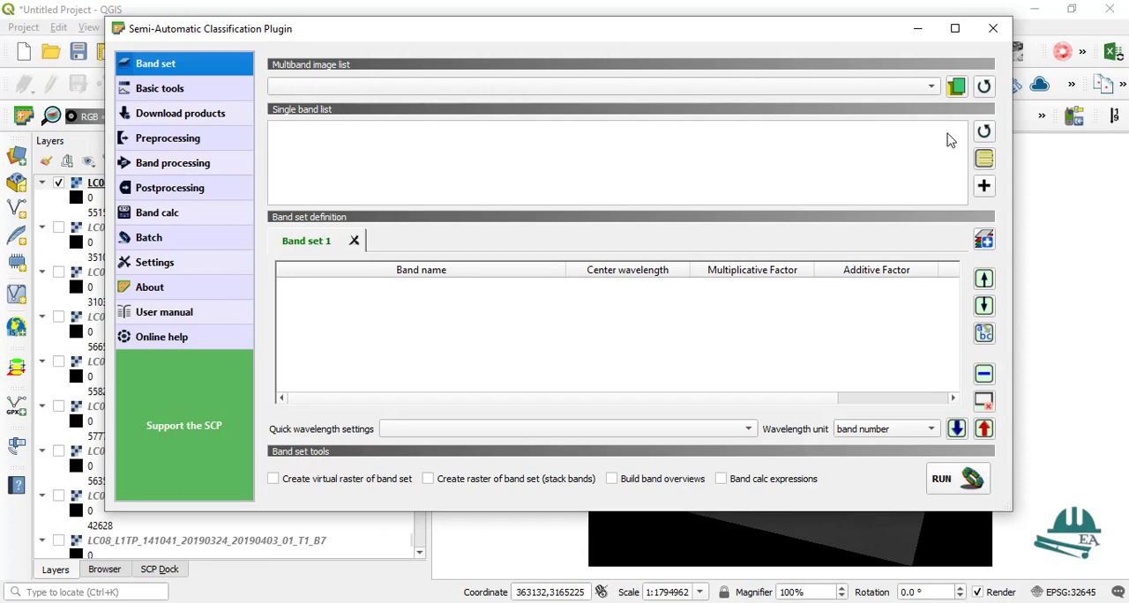
# Step: Load all listed single bands into Band set 1 and apply the Landsat 8 OLI [bands 2, 3, 4, 5, 6, 7] wavelength settings
pyautogui.click(984, 131)
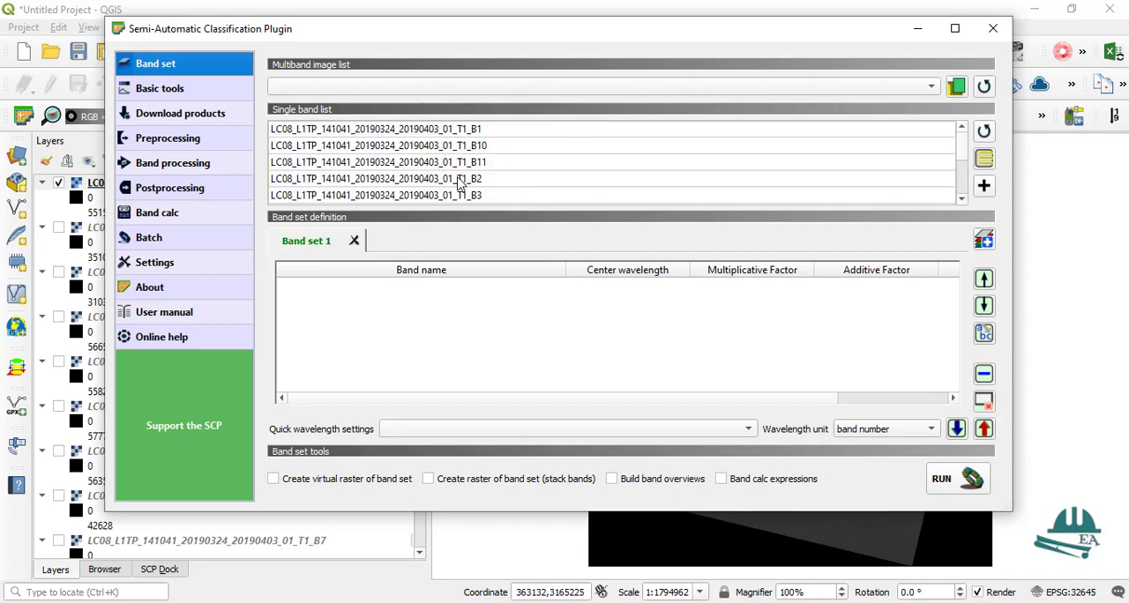
pyautogui.click(419, 195)
pyautogui.hotkey('ctrl', 'a')
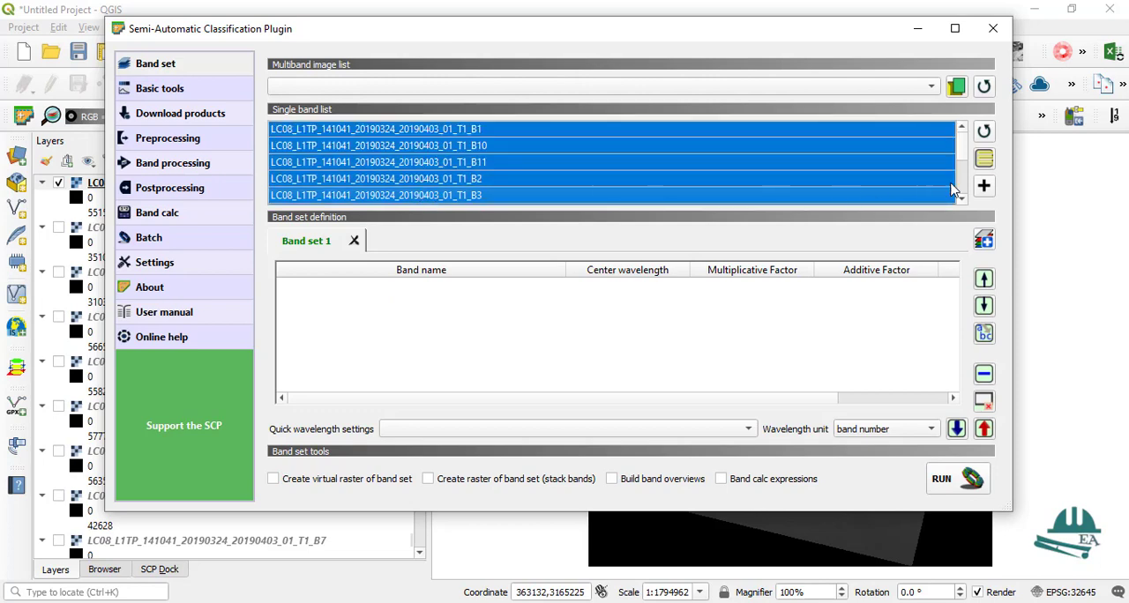
pyautogui.click(983, 187)
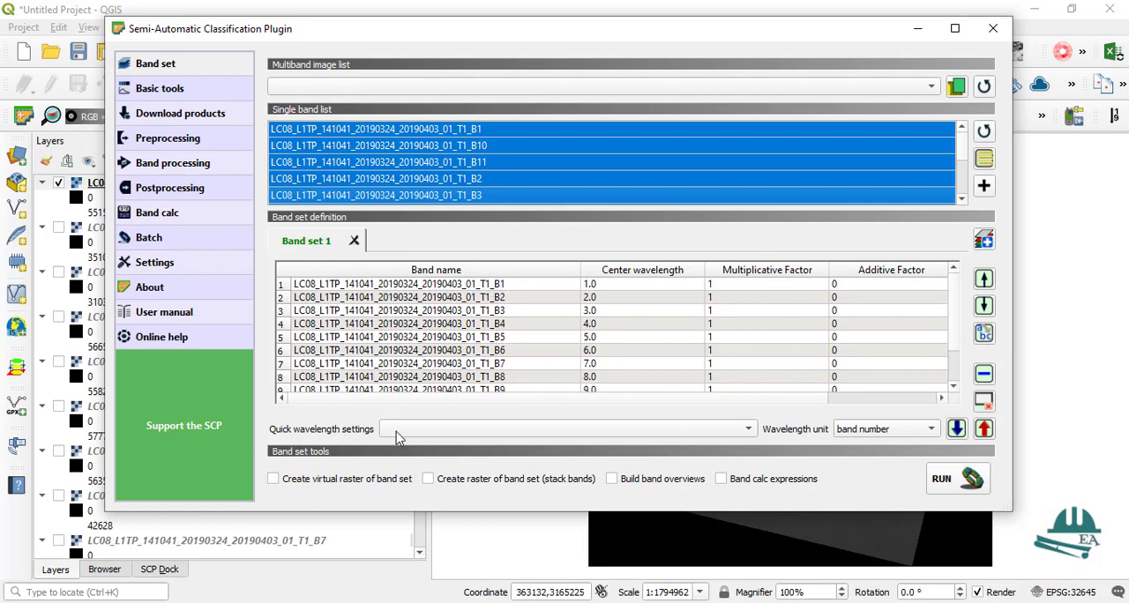
pyautogui.click(739, 431)
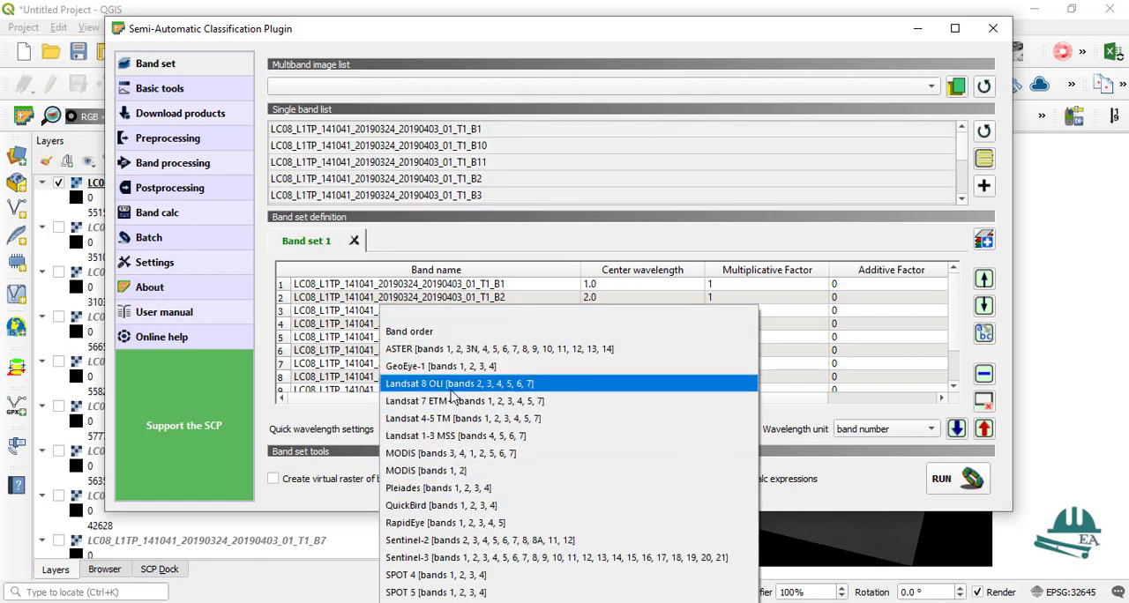
pyautogui.click(443, 391)
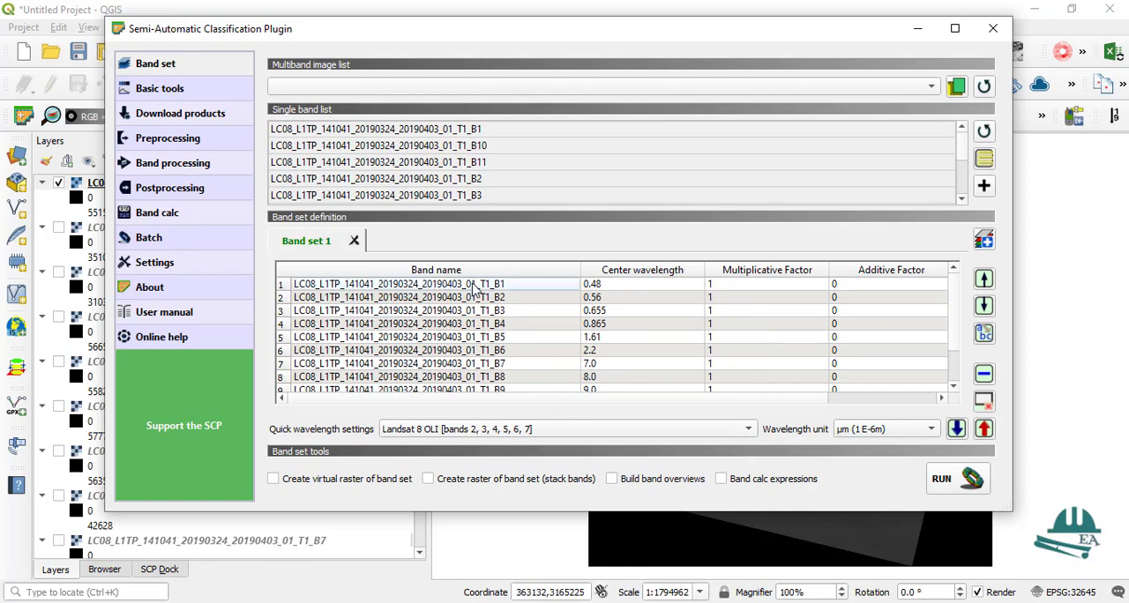
# Step: Try to remove band B1 from Band set 1
pyautogui.click(984, 374)
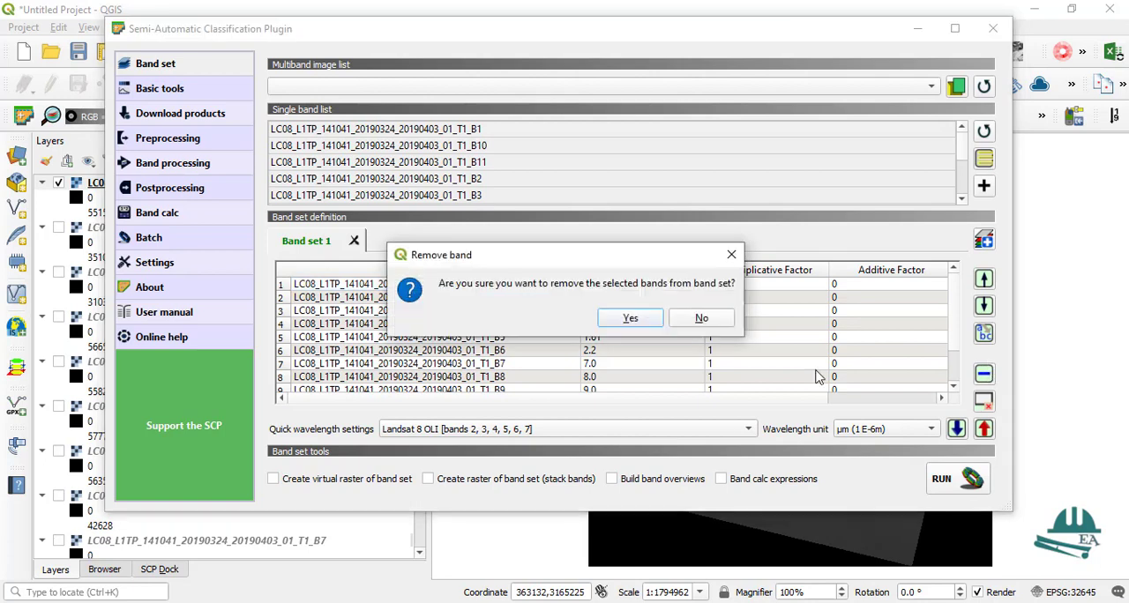
pyautogui.click(629, 318)
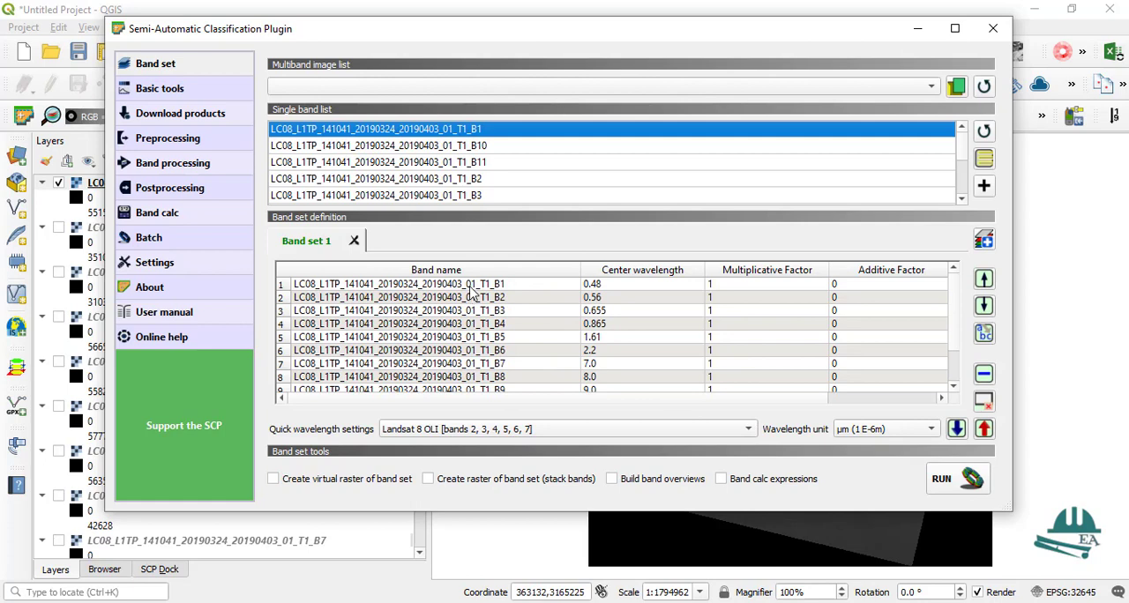
pyautogui.scroll(-1, 518, 194)
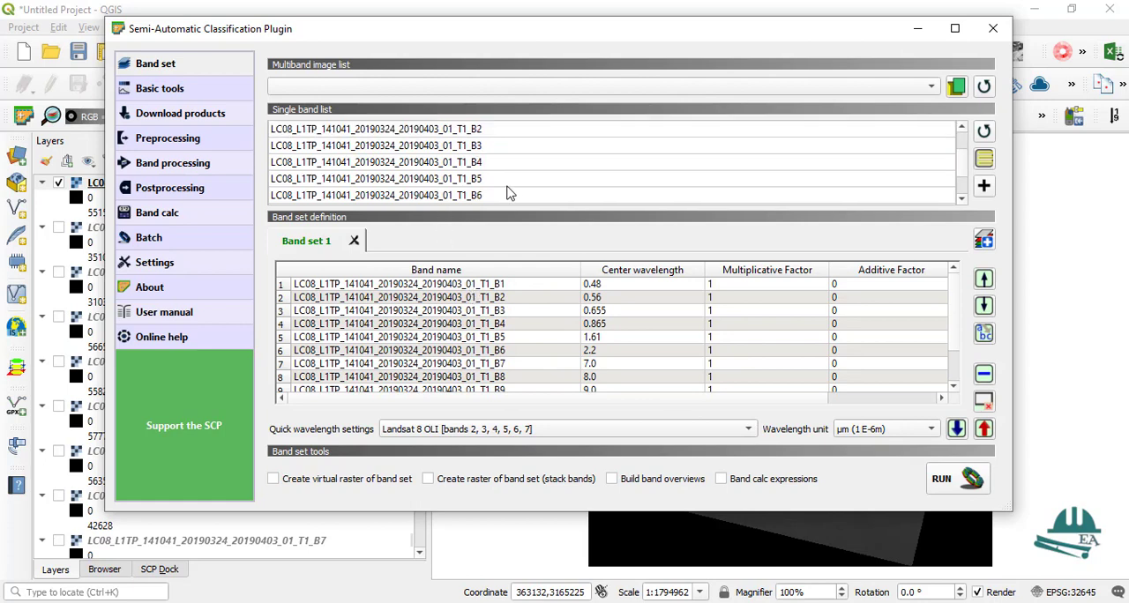
pyautogui.scroll(1, 505, 193)
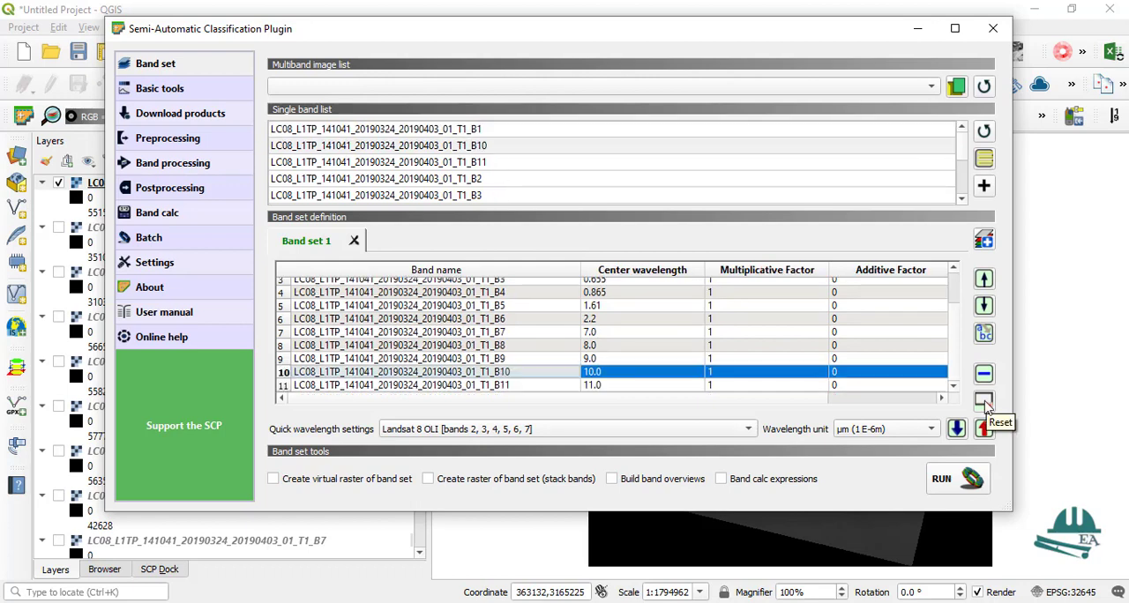
# Step: Remove bands B10 and B11 from Band set 1
pyautogui.click(984, 377)
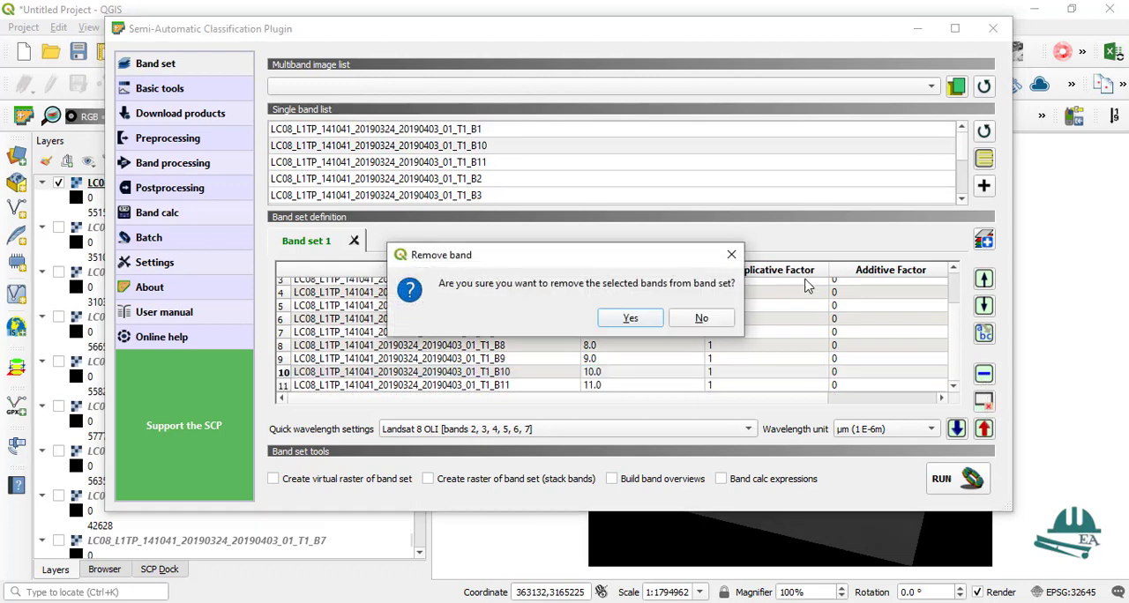
pyautogui.click(636, 320)
pyautogui.click(498, 388)
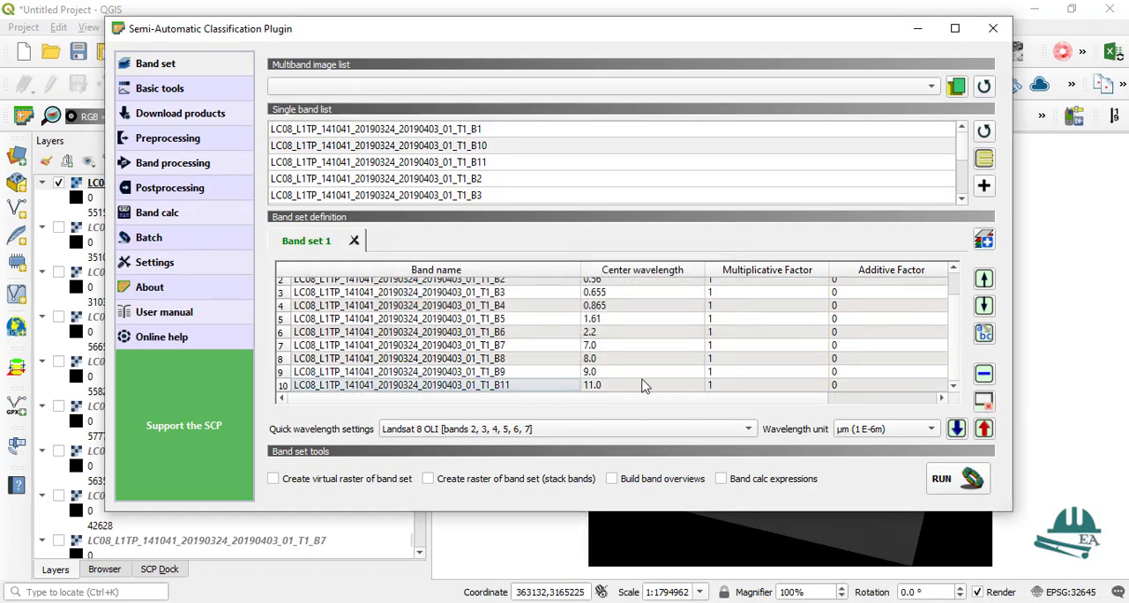
pyautogui.click(280, 388)
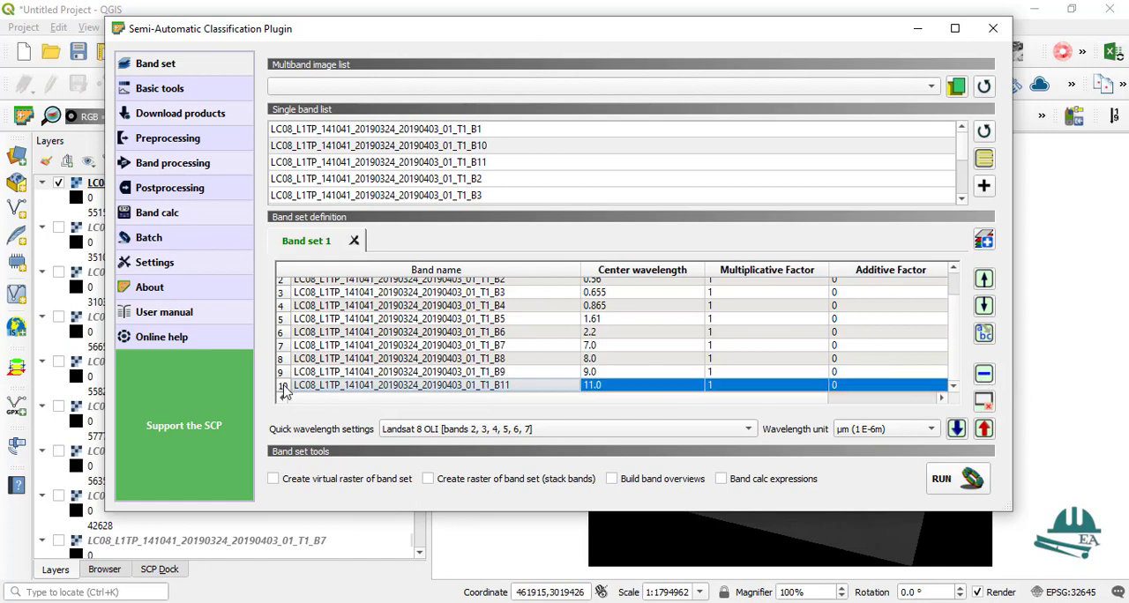
pyautogui.click(983, 374)
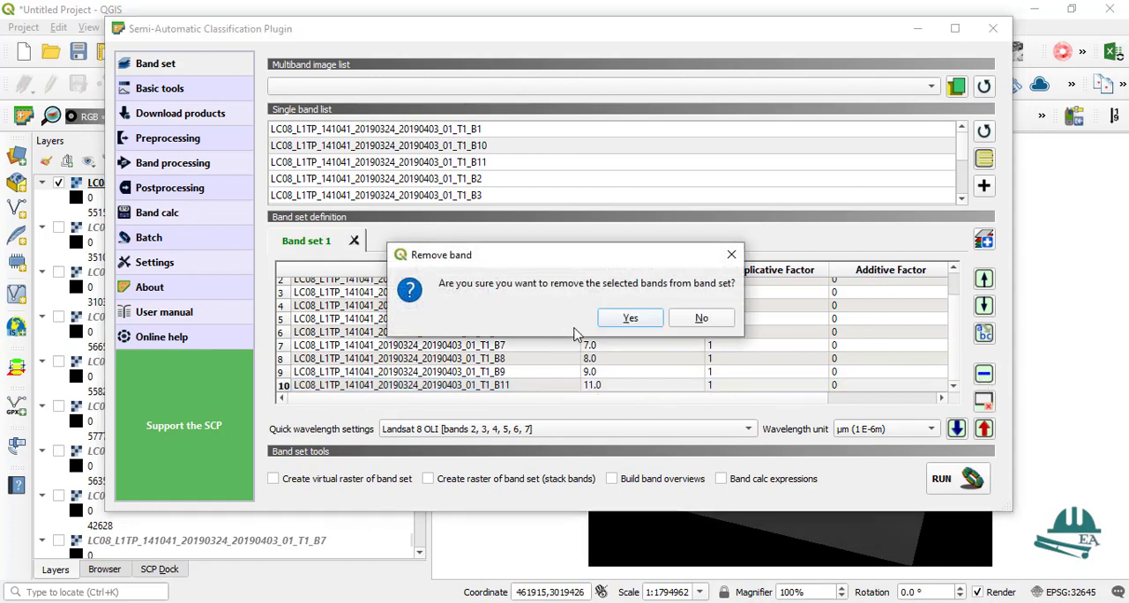
pyautogui.click(636, 319)
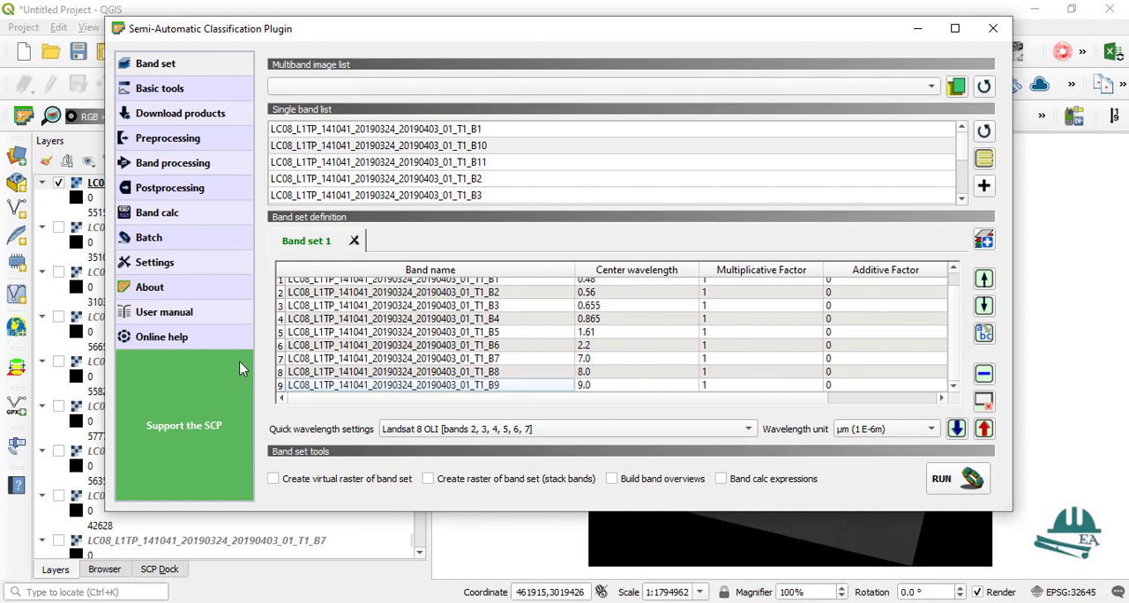
# Step: Remove band B1 from Band set 1 by selecting its whole row
pyautogui.scroll(1, 293, 342)
pyautogui.click(279, 285)
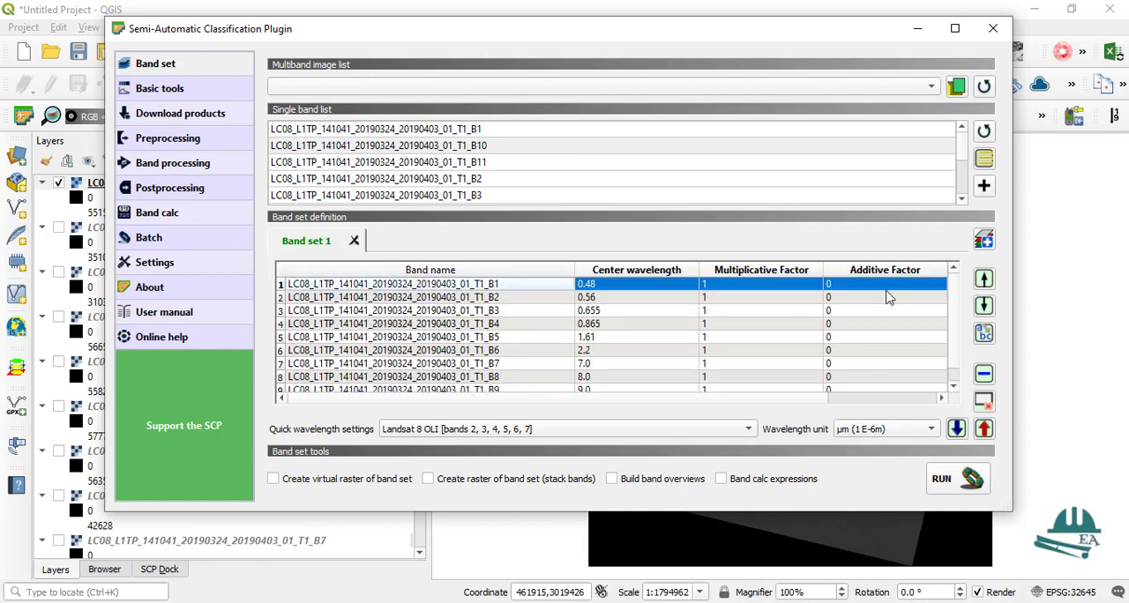
pyautogui.click(984, 374)
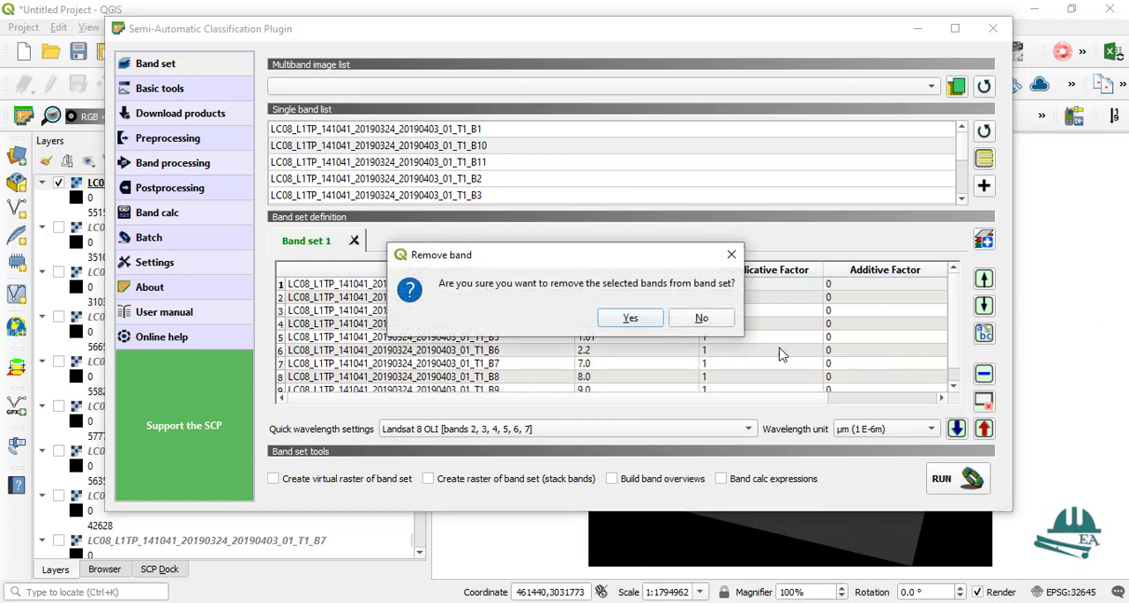
pyautogui.click(644, 319)
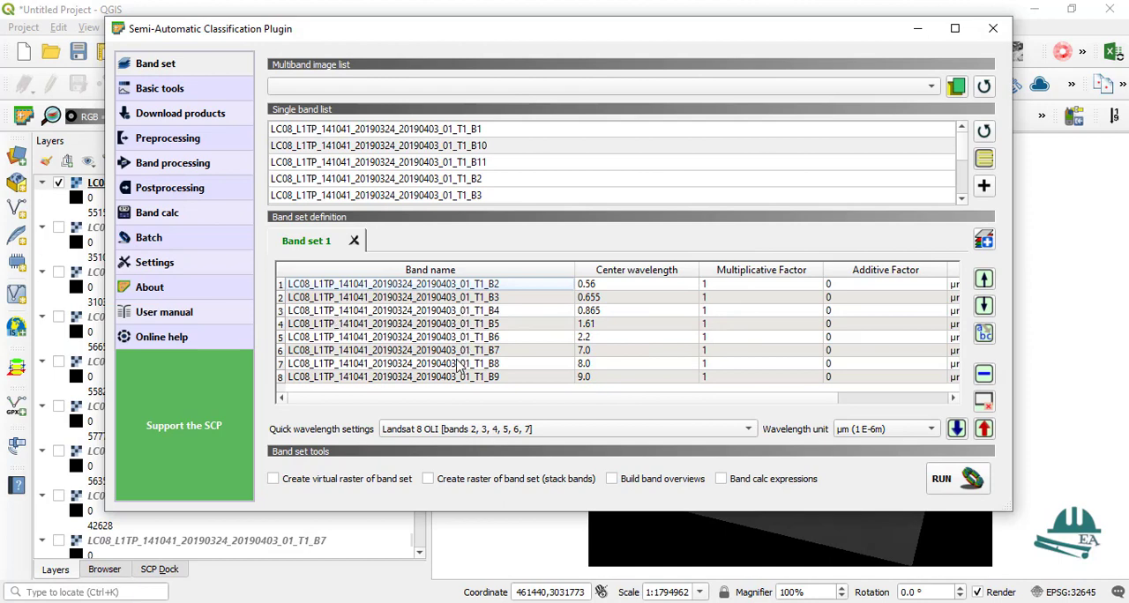
# Step: Remove bands B8 and B9 from Band set 1, keeping only bands B2 to B7
pyautogui.click(280, 364)
pyautogui.click(984, 374)
pyautogui.click(644, 319)
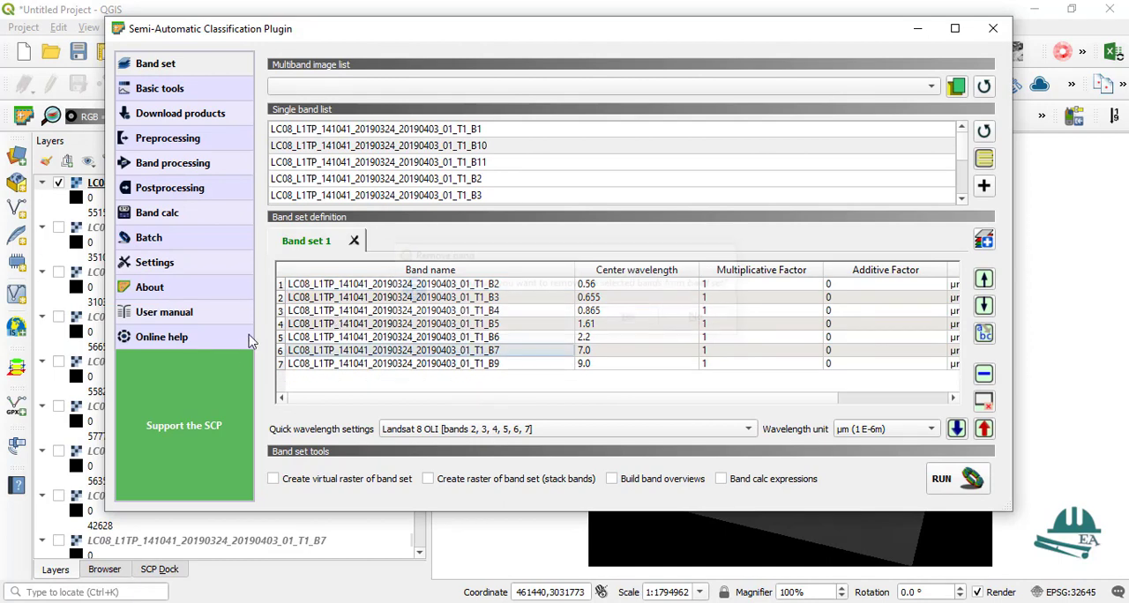
pyautogui.click(286, 364)
pyautogui.click(281, 365)
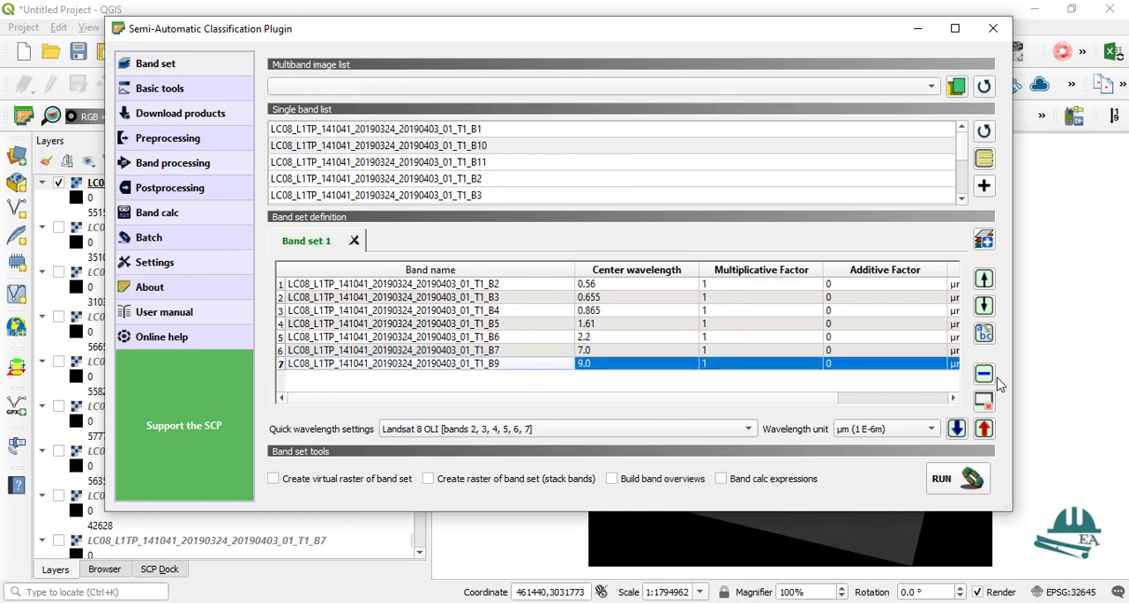
pyautogui.click(984, 374)
pyautogui.click(629, 318)
# Step: Create a virtual raster of Band set 1 in the Desktop folder 2019_Mar_24 and minimise the plugin window
pyautogui.click(287, 472)
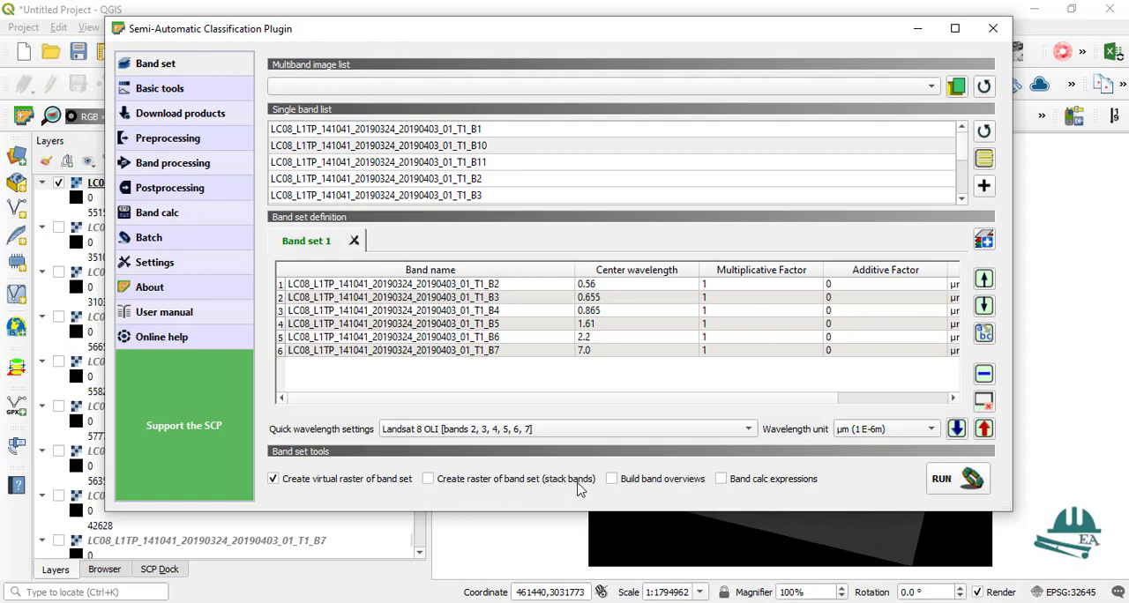
pyautogui.click(944, 482)
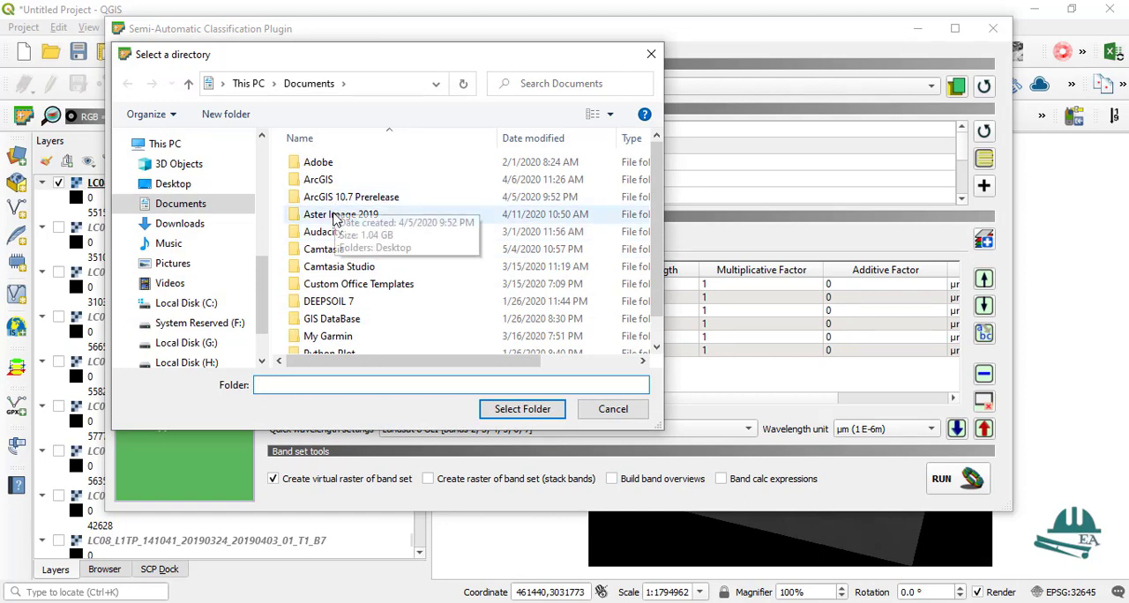
pyautogui.scroll(-1, 337, 219)
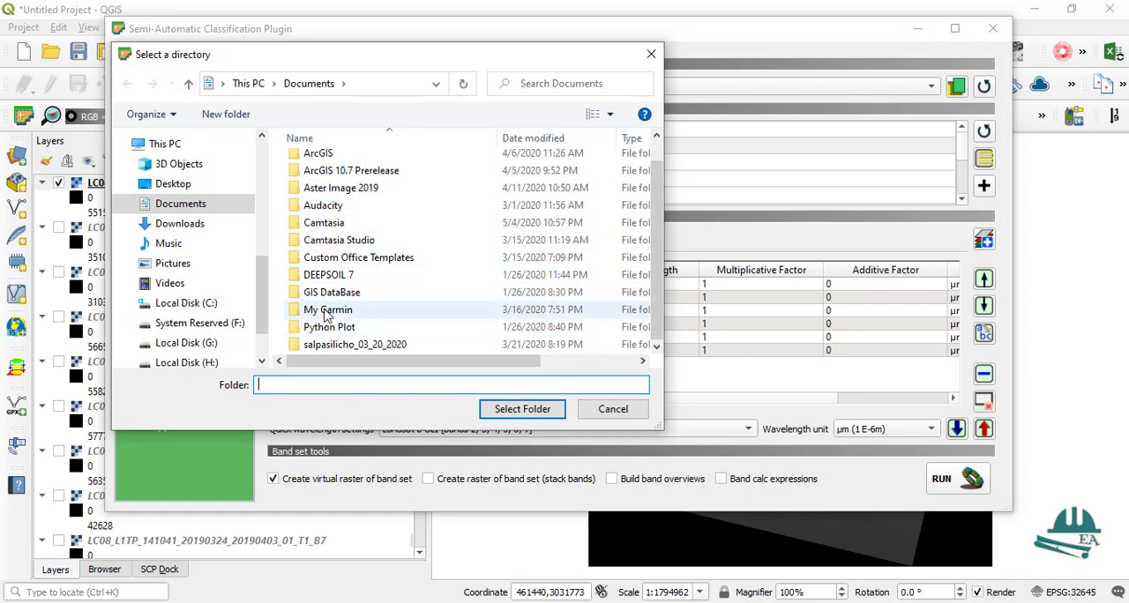
pyautogui.scroll(1, 305, 311)
pyautogui.click(194, 185)
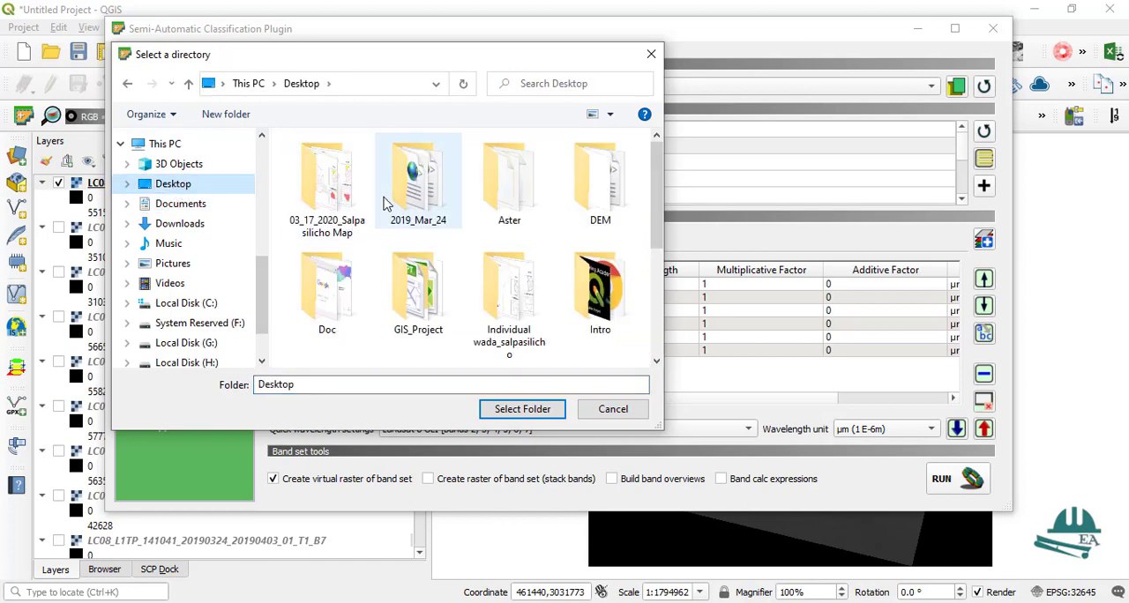
pyautogui.scroll(-1, 391, 206)
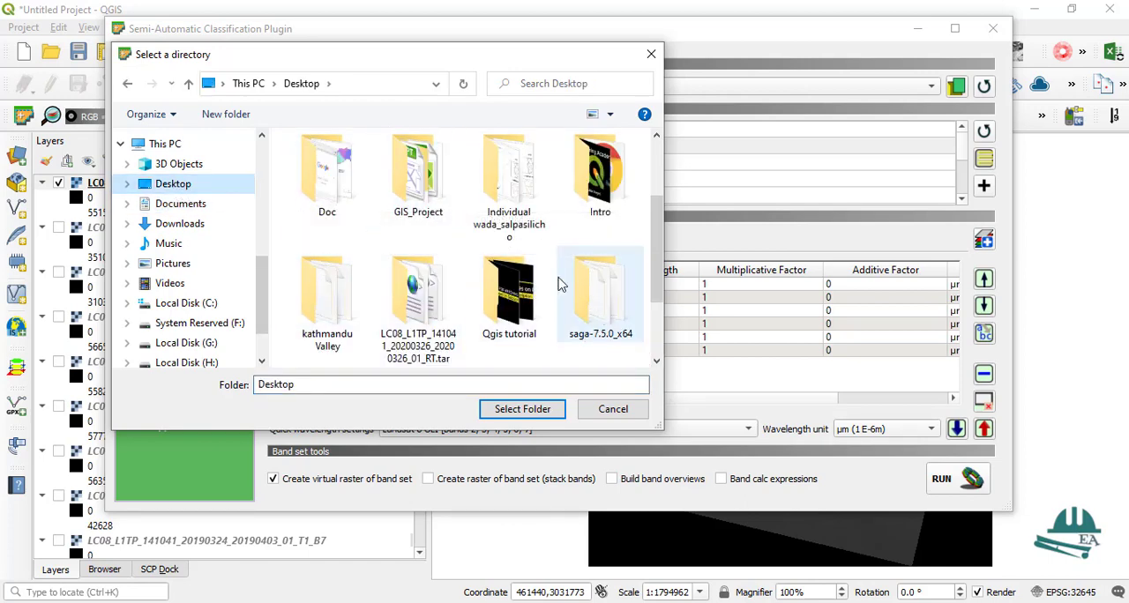
pyautogui.scroll(-1, 383, 273)
pyautogui.scroll(3, 385, 254)
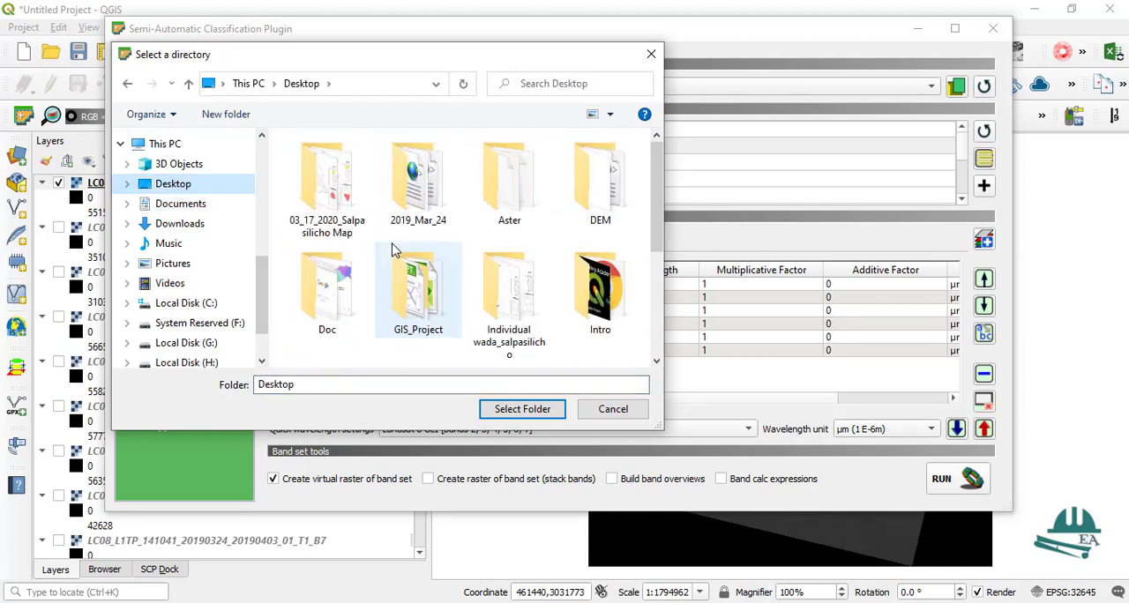
pyautogui.doubleClick(430, 218)
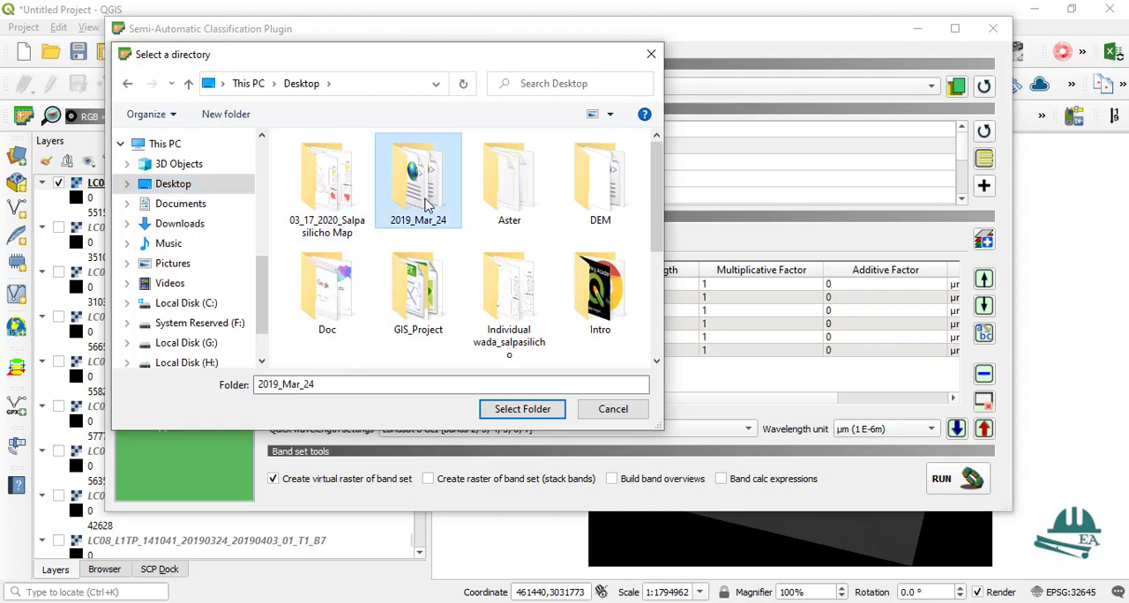
pyautogui.click(519, 418)
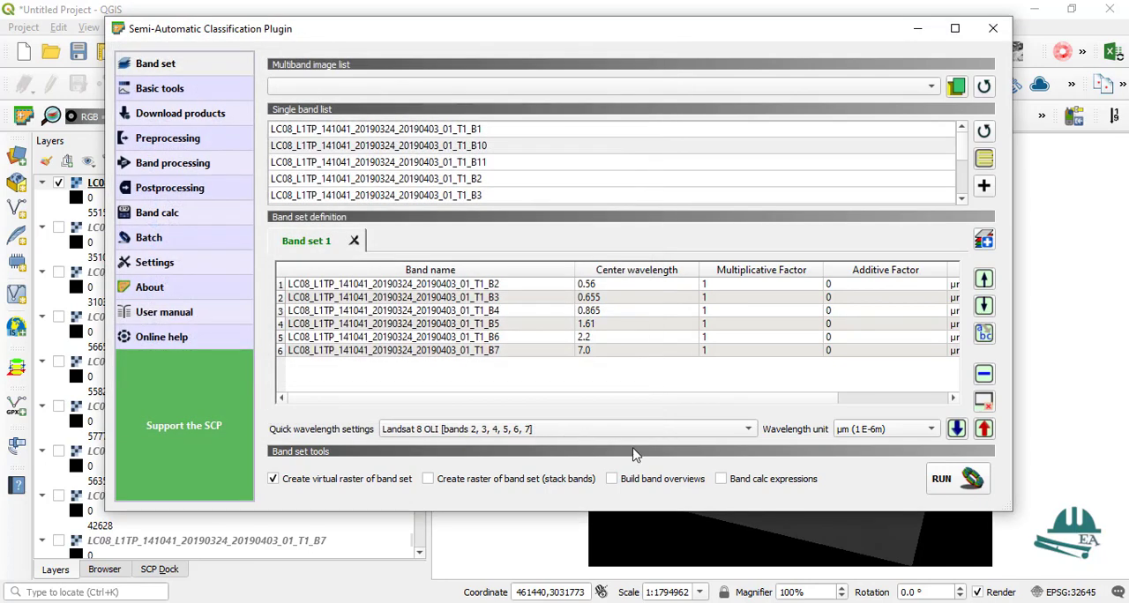
pyautogui.click(937, 479)
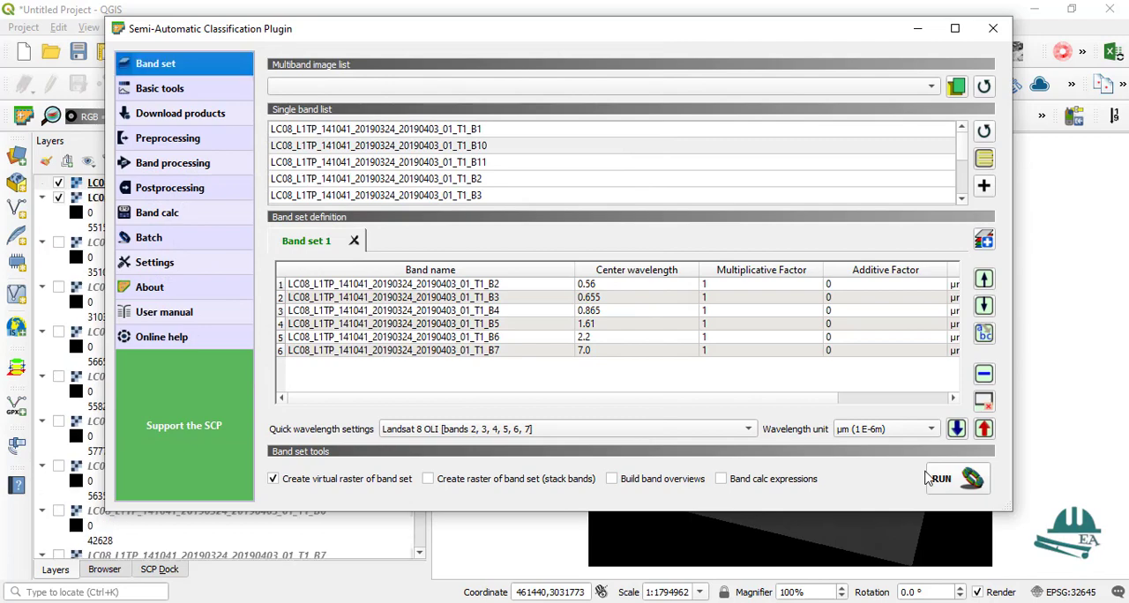
pyautogui.click(917, 28)
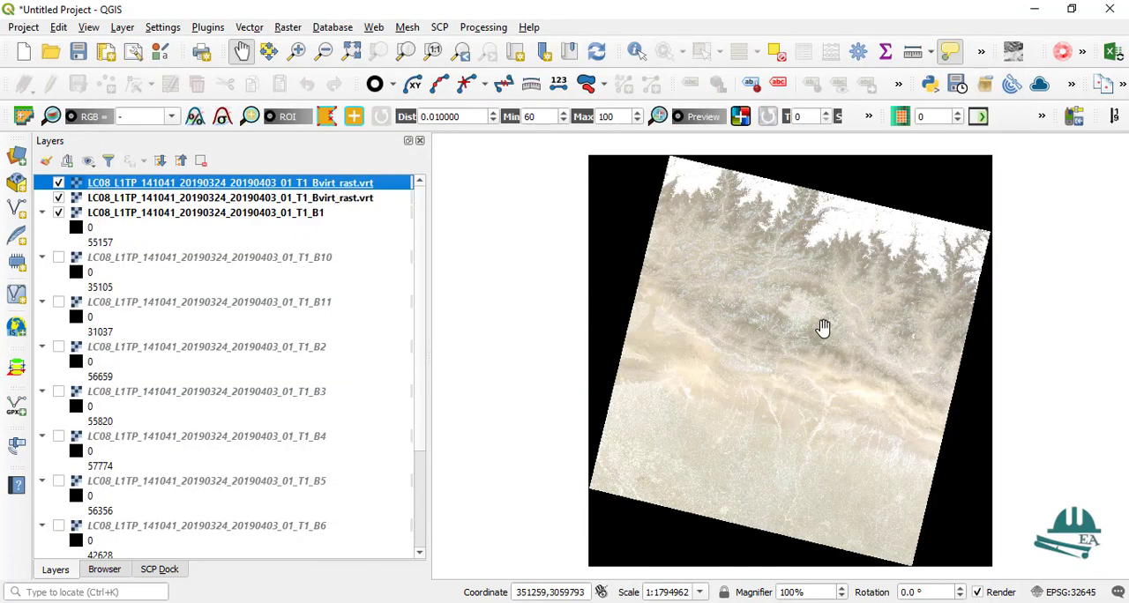
# Step: Display the band set as a 3-2-1 RGB colour composite over the city area
pyautogui.scroll(4, 802, 317)
pyautogui.scroll(1, 801, 317)
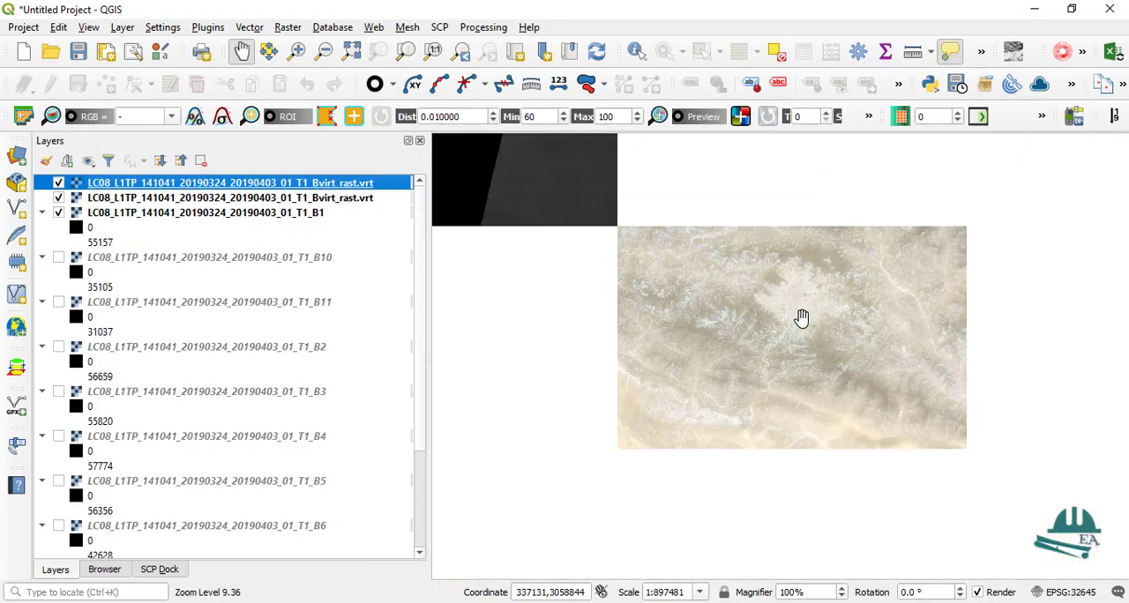
pyautogui.scroll(-1, 770, 276)
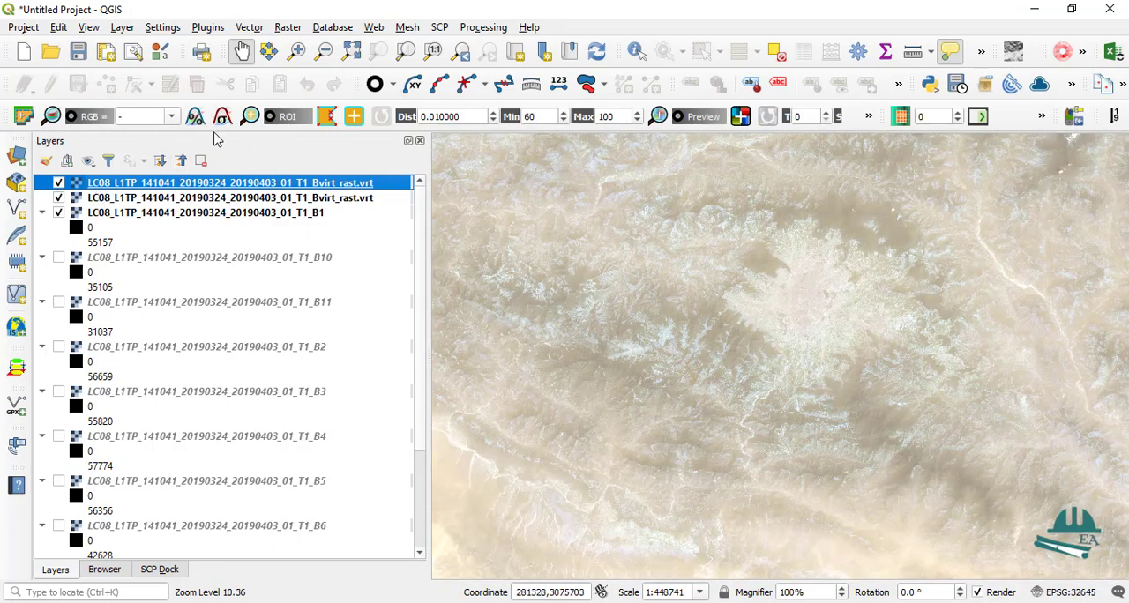
pyautogui.click(167, 116)
pyautogui.click(132, 142)
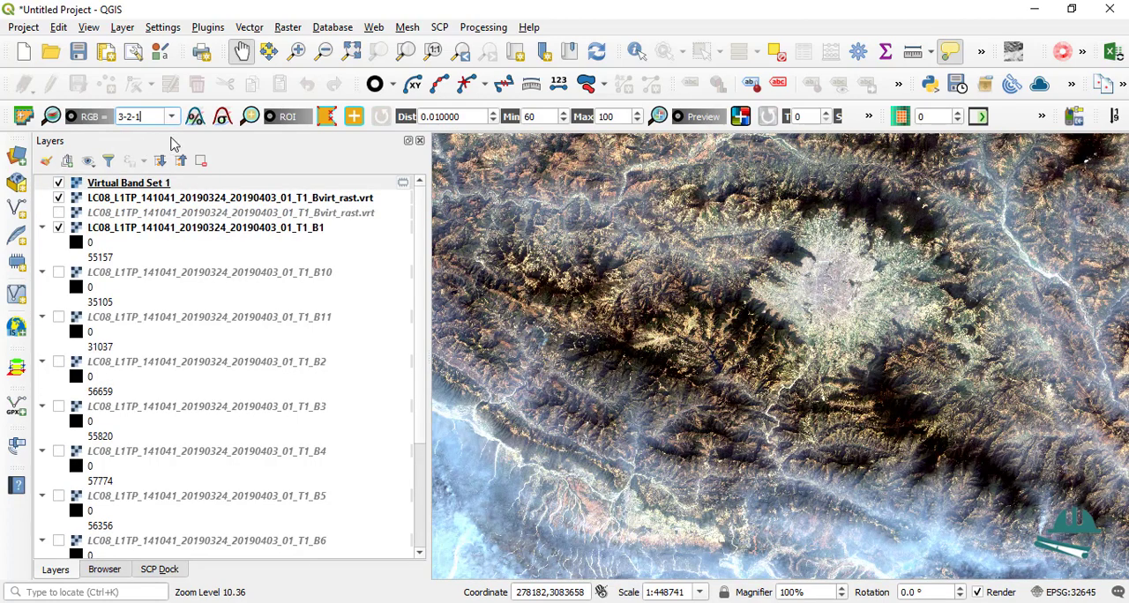
# Step: Switch the RGB composite to 4-3-2 and examine the forested hills and built-up city area at several scales
pyautogui.click(175, 116)
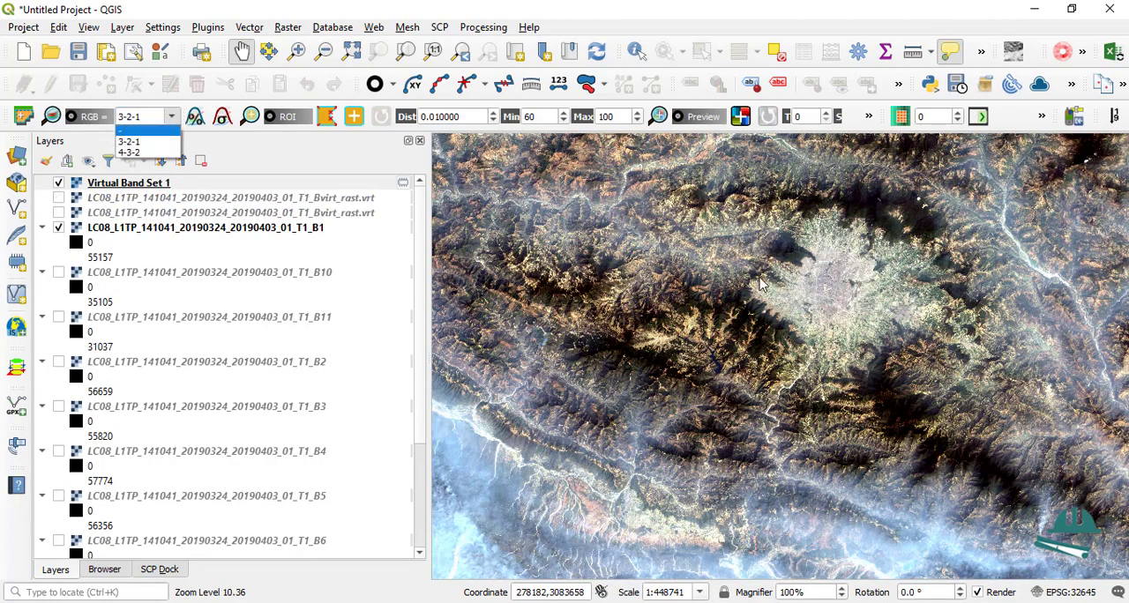
pyautogui.click(130, 152)
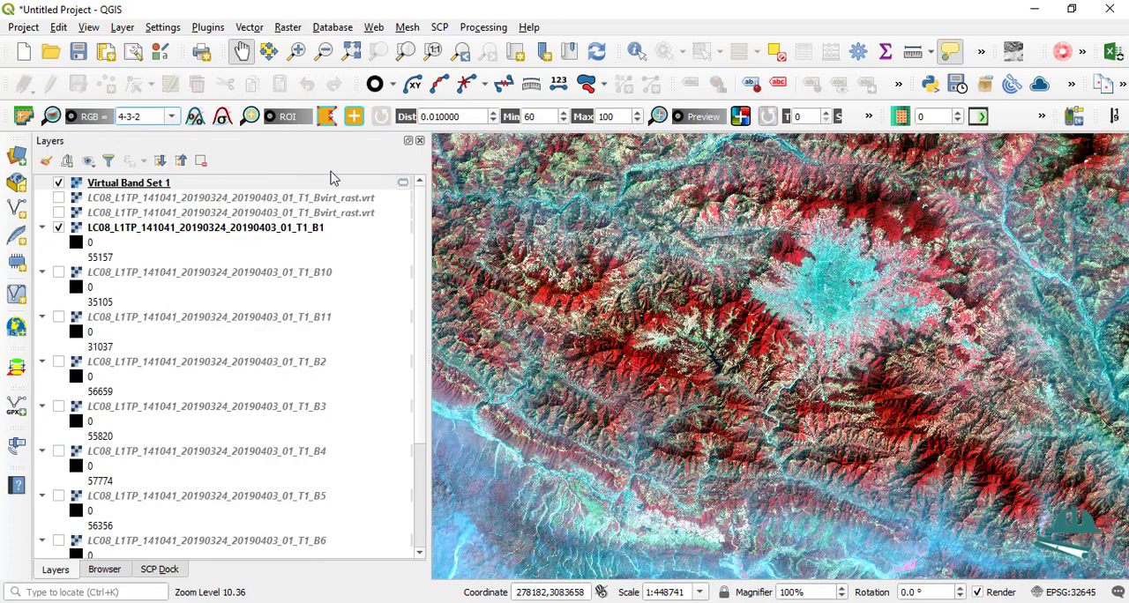
pyautogui.scroll(1, 768, 268)
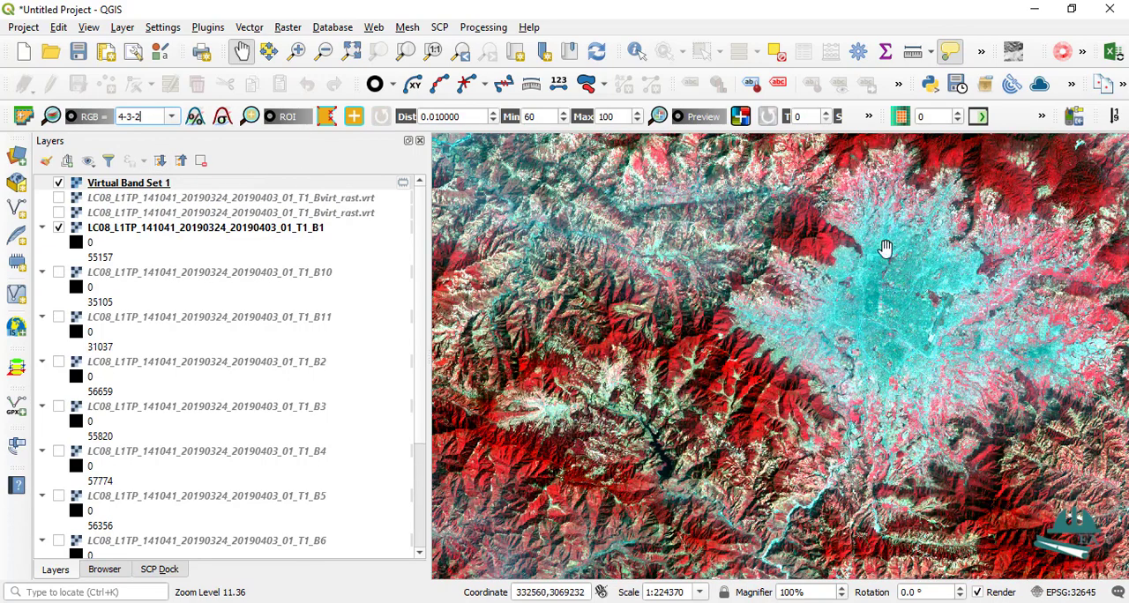
pyautogui.scroll(1, 886, 251)
pyautogui.scroll(-1, 885, 251)
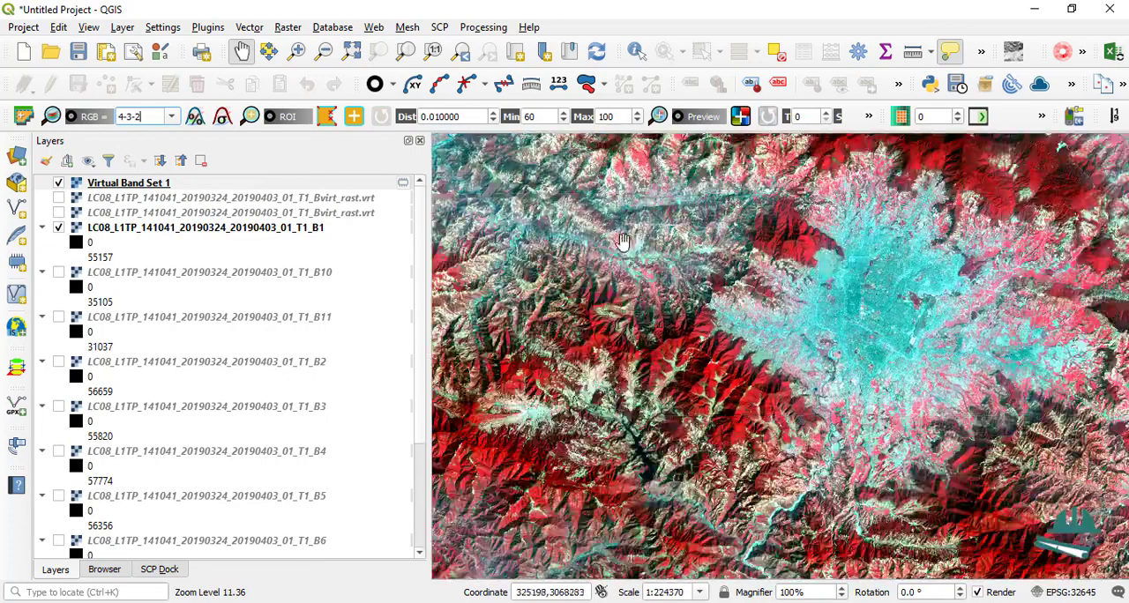
pyautogui.scroll(2, 819, 225)
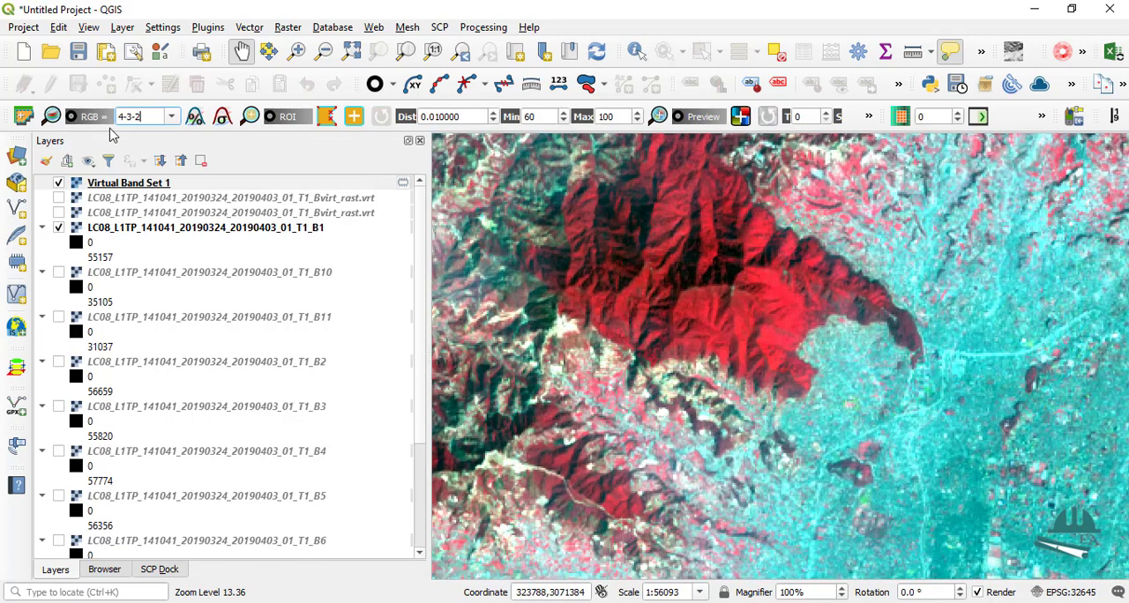
pyautogui.scroll(-1, 605, 232)
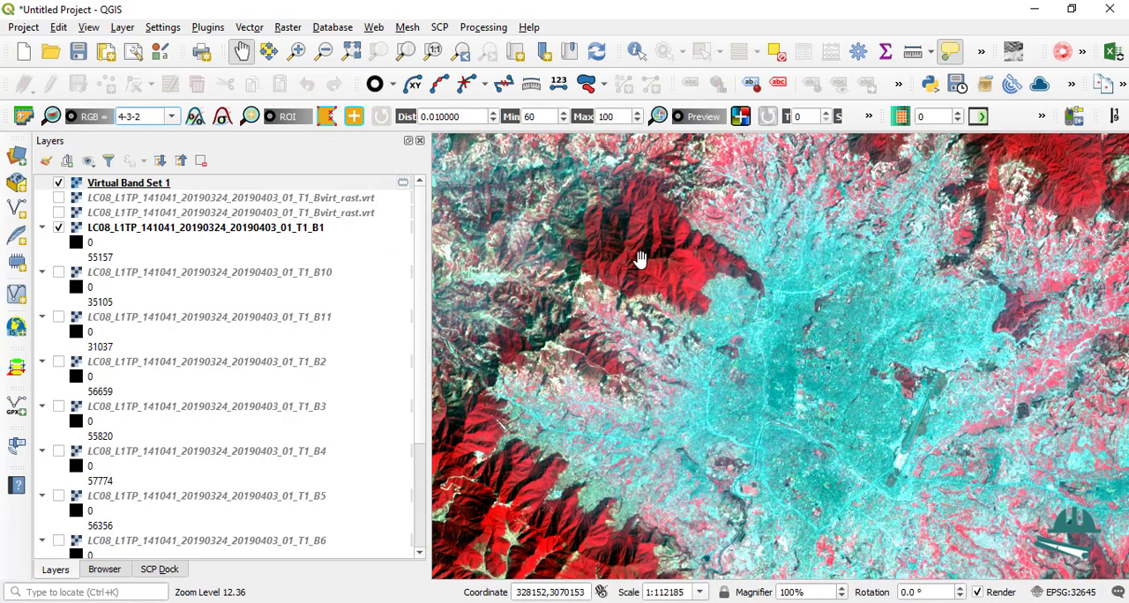
pyautogui.scroll(2, 756, 353)
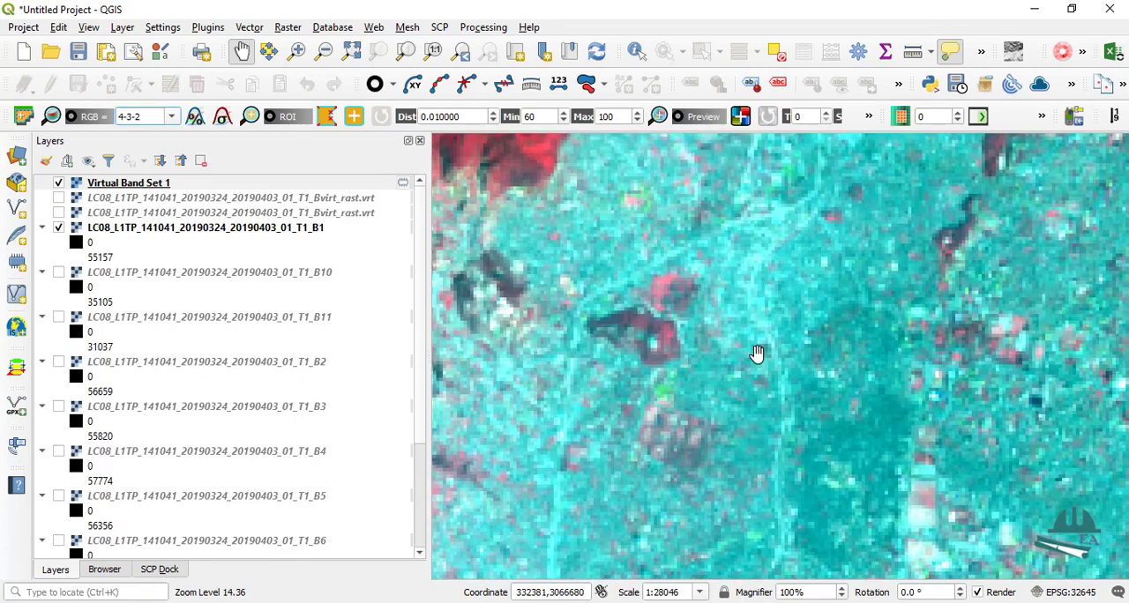
pyautogui.scroll(3, 680, 411)
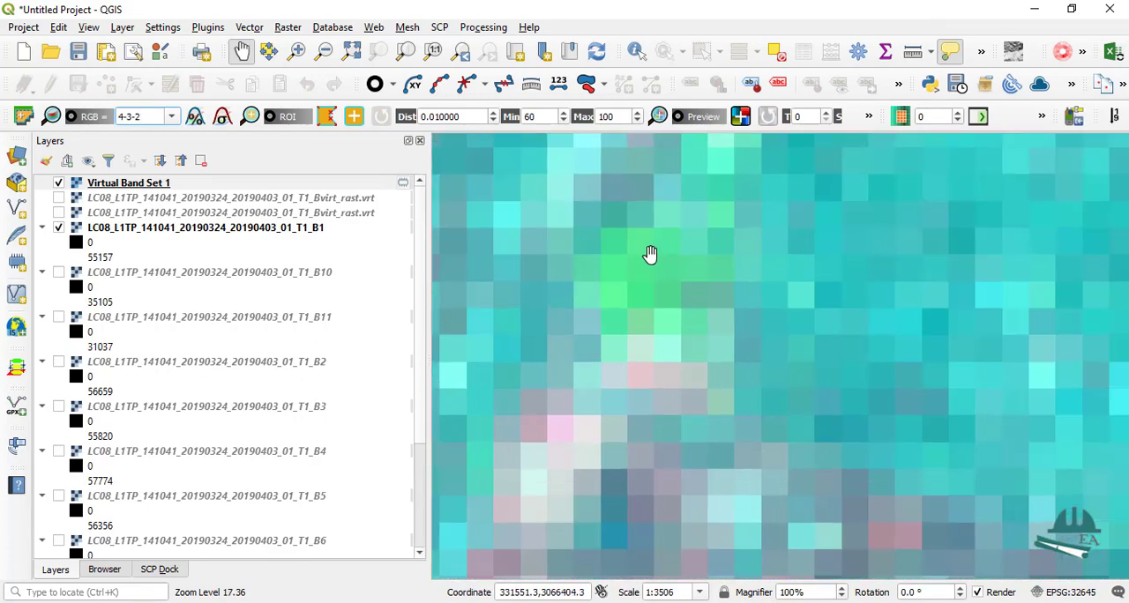
pyautogui.scroll(-4, 691, 287)
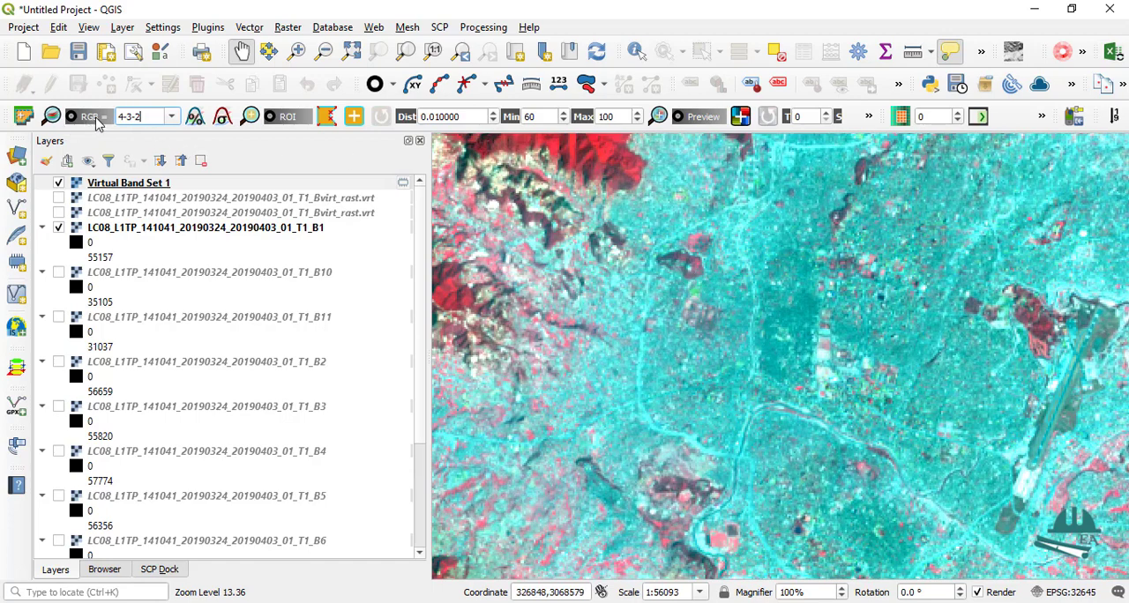
pyautogui.scroll(-3, 693, 294)
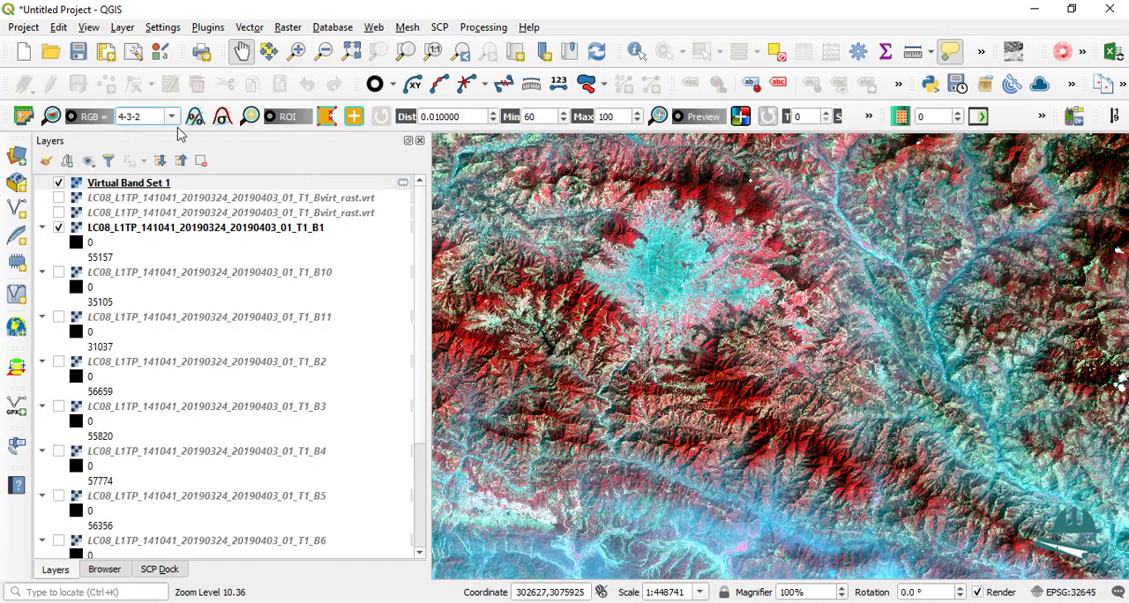
# Step: Return the RGB composite to 3-2-1 and inspect the forested hill beside the city
pyautogui.click(173, 117)
pyautogui.click(132, 151)
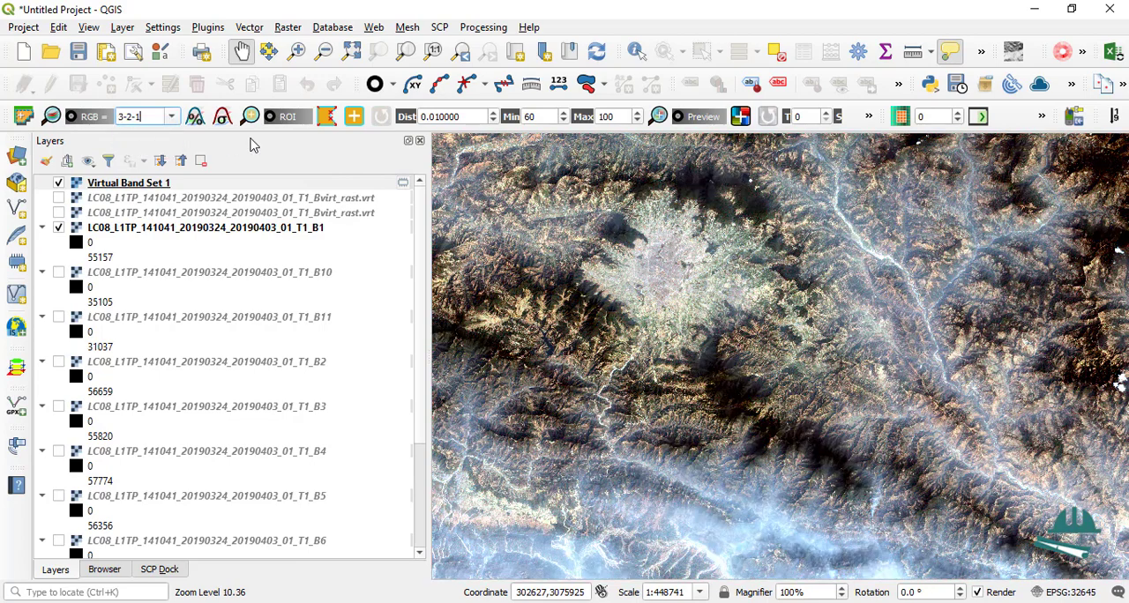
pyautogui.scroll(3, 626, 221)
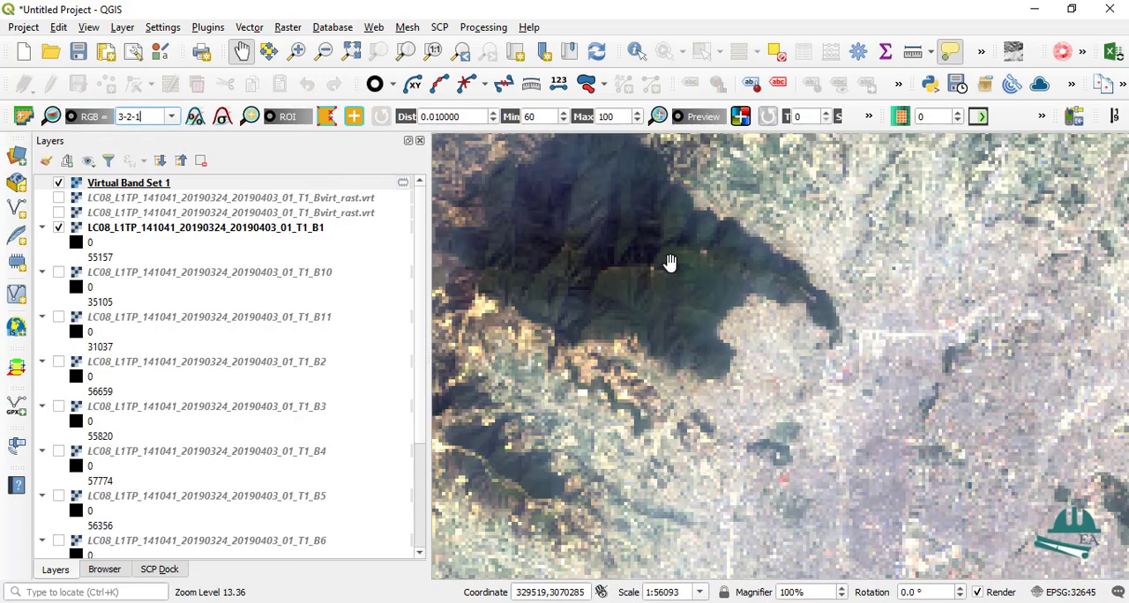
pyautogui.scroll(-1, 687, 261)
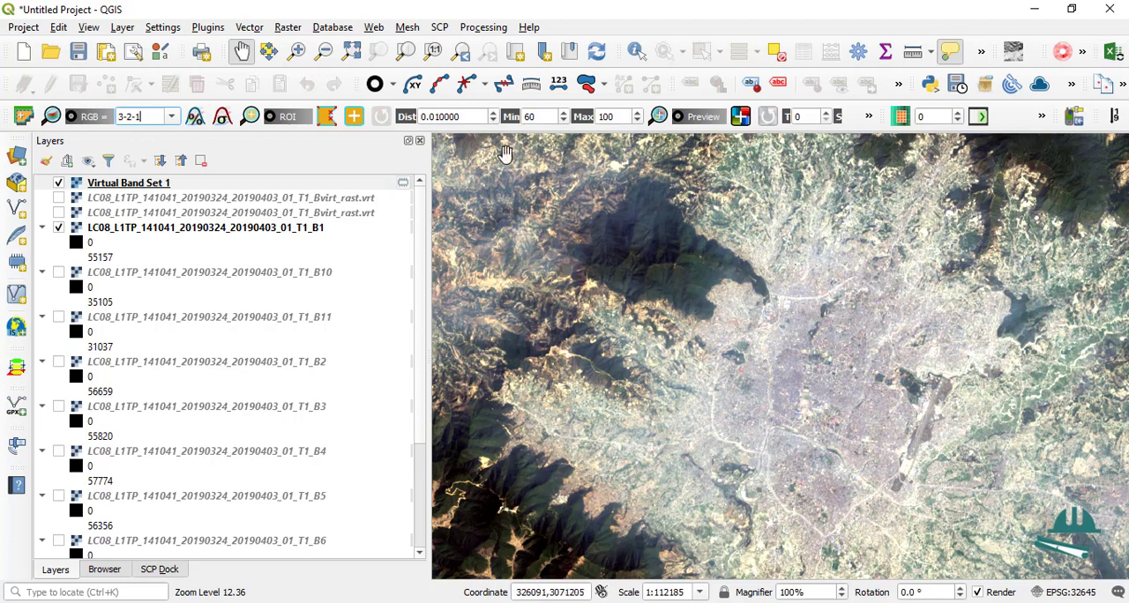
# Step: Apply the local cumulative cut stretch, followed by the local standard deviation stretch, to the displayed band set
pyautogui.click(196, 119)
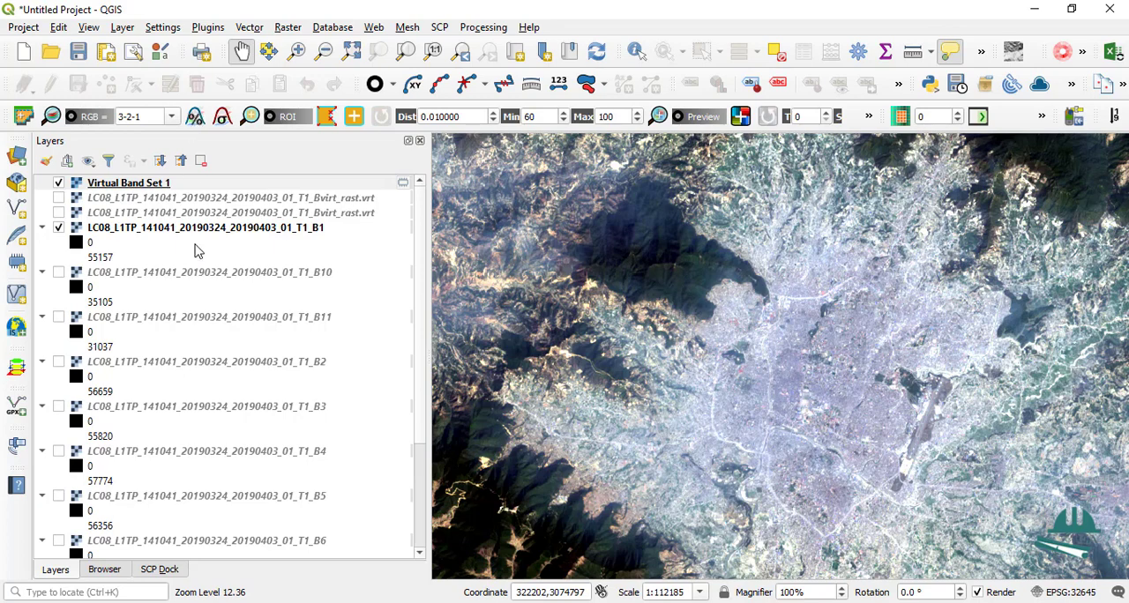
pyautogui.click(224, 120)
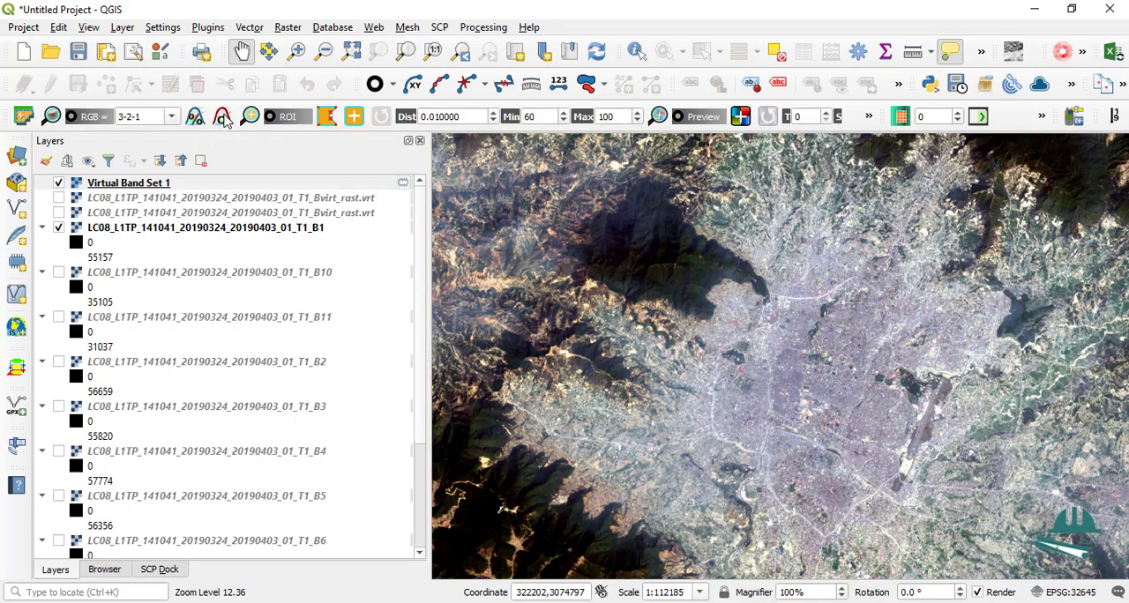
pyautogui.scroll(-1, 767, 294)
pyautogui.scroll(1, 767, 335)
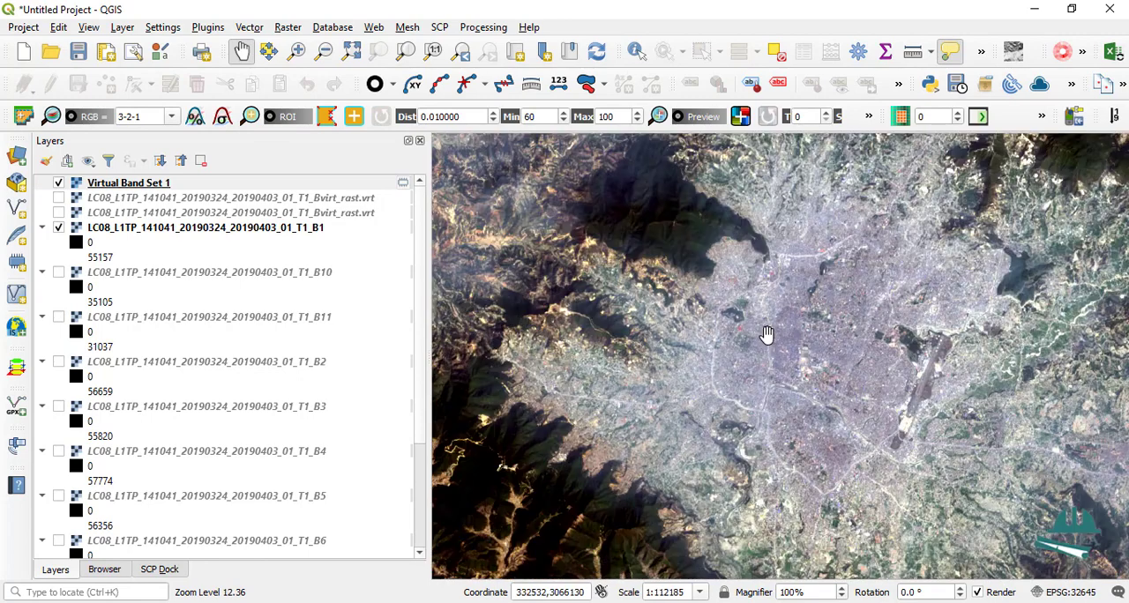